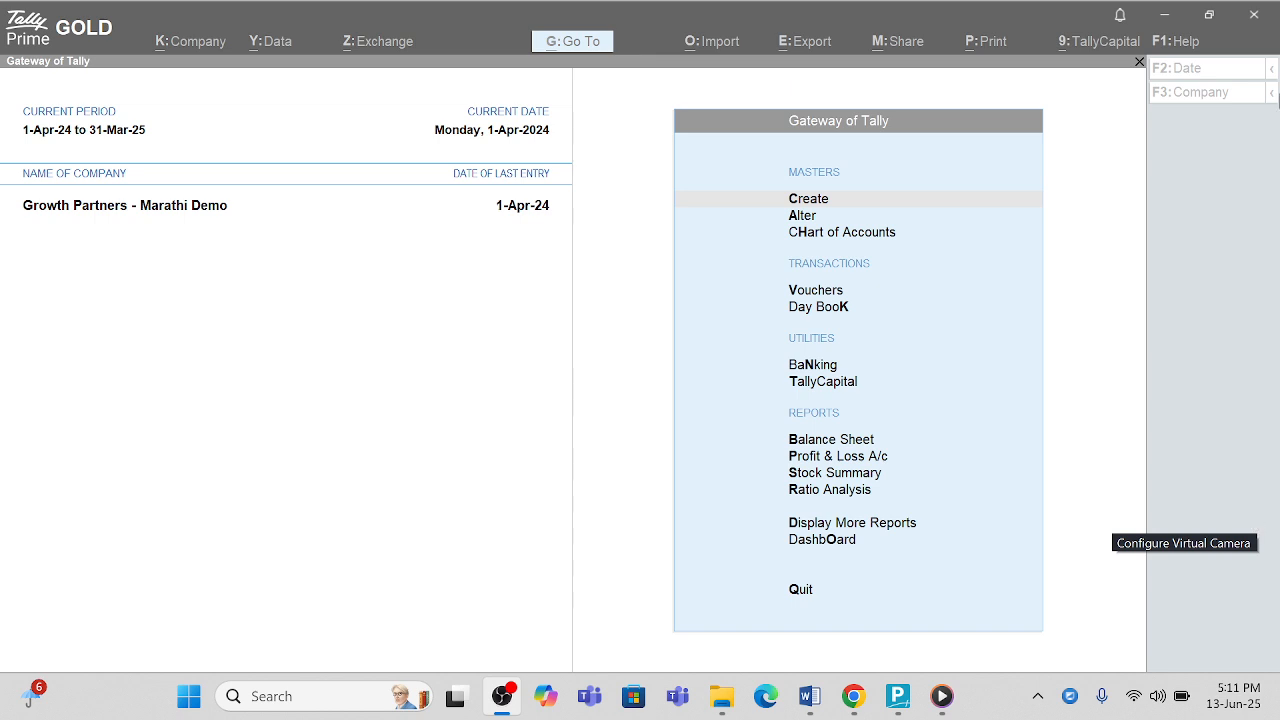
click(1171, 13)
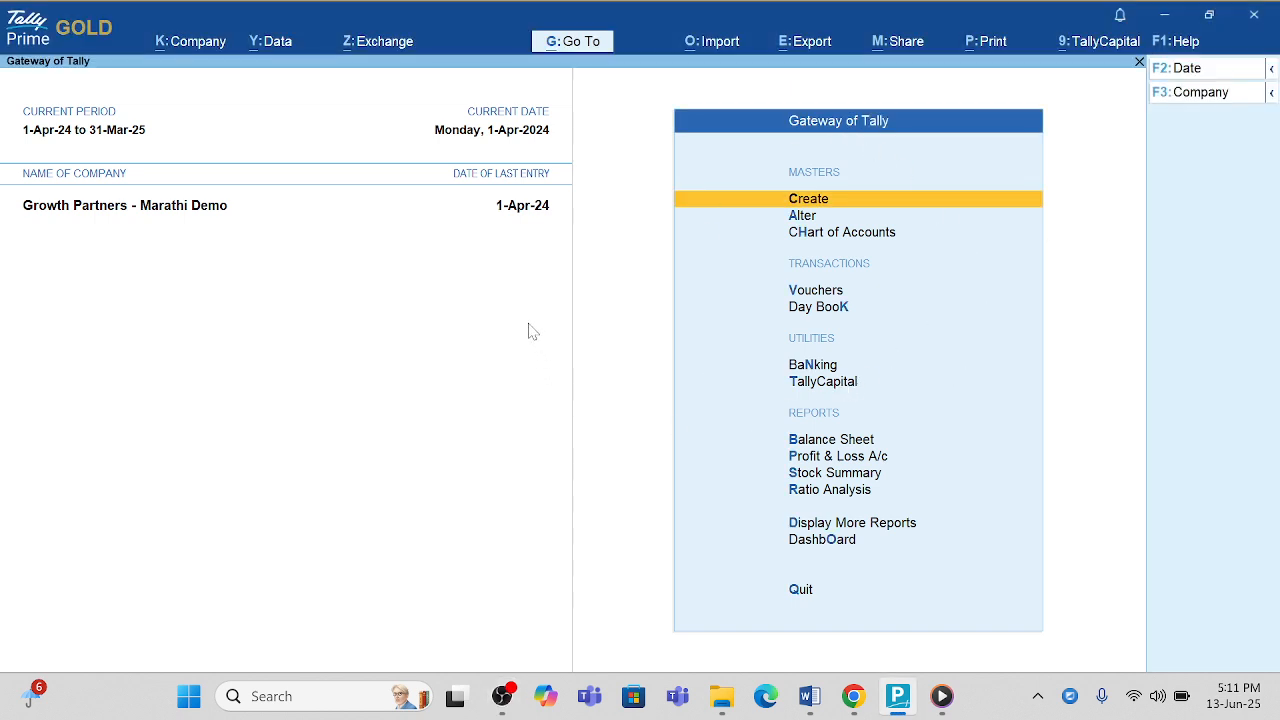
key(Down)
key(Down)
key(Down)
key(Return)
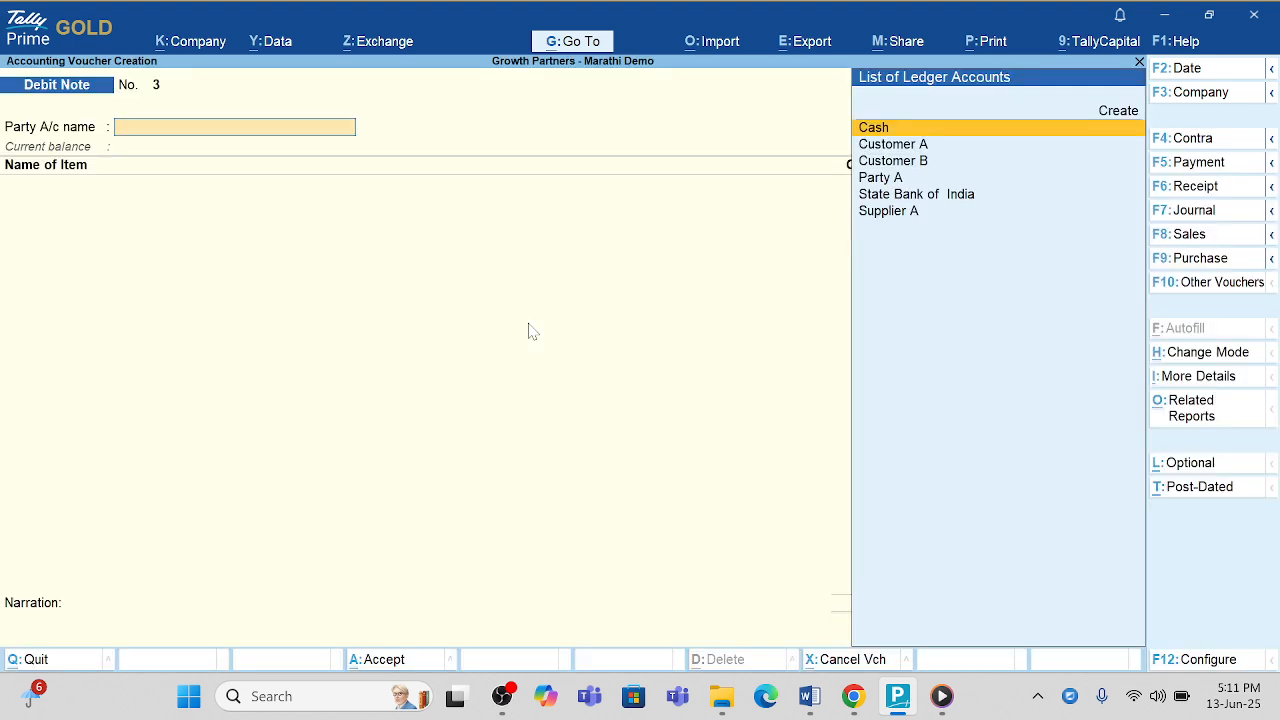
key(Escape)
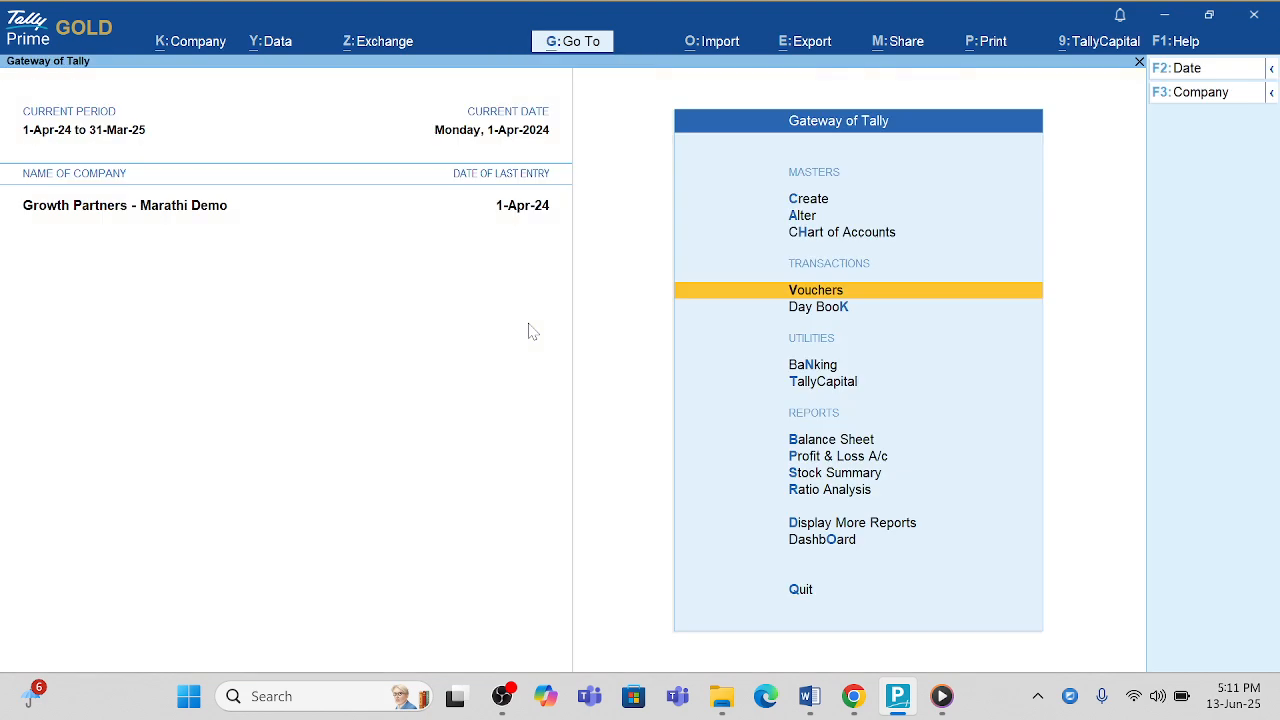
Examine Customer A's Purchase voucher in the Day Book, leaving it unmodified and returning to the Gateway of Tally.
key(Down)
key(Return)
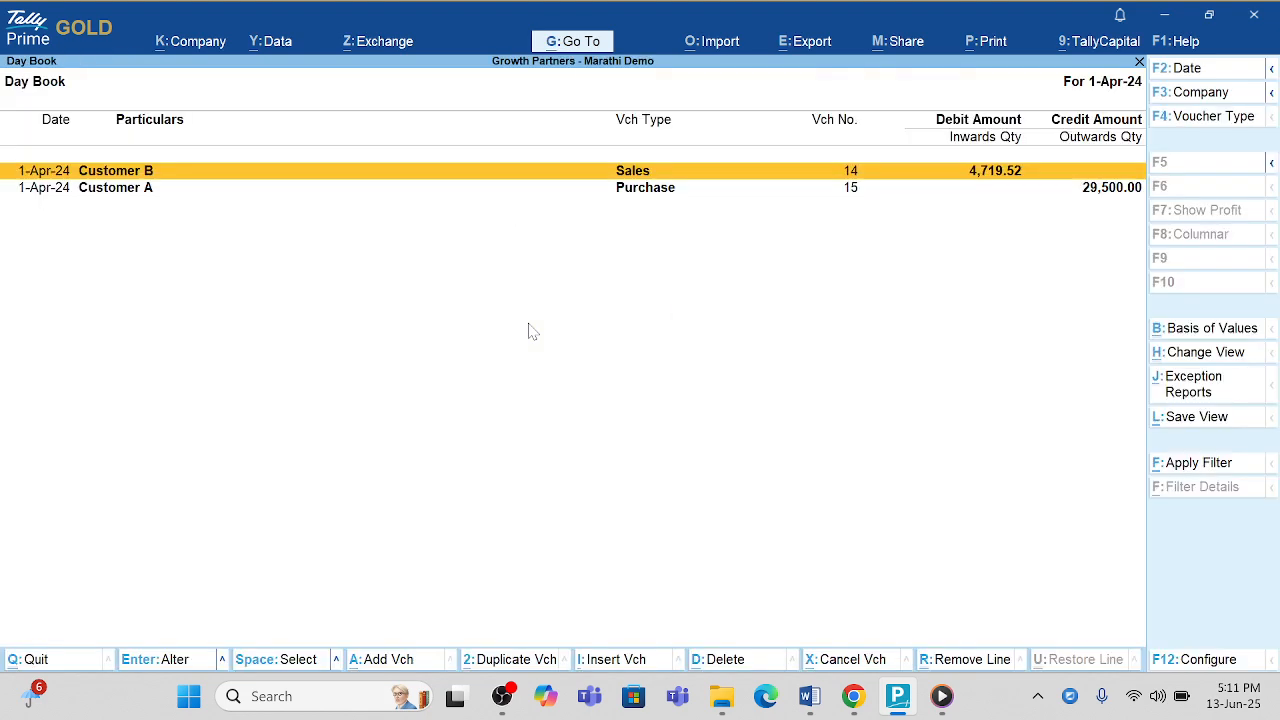
key(Down)
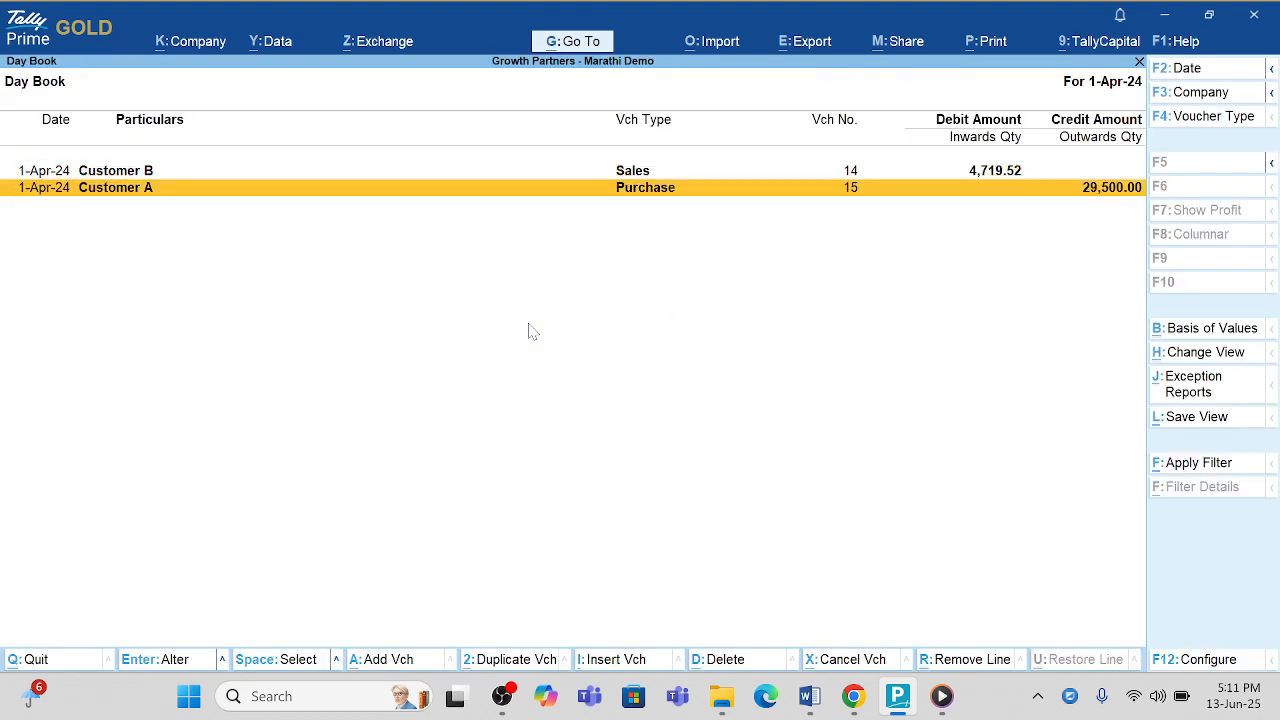
key(Return)
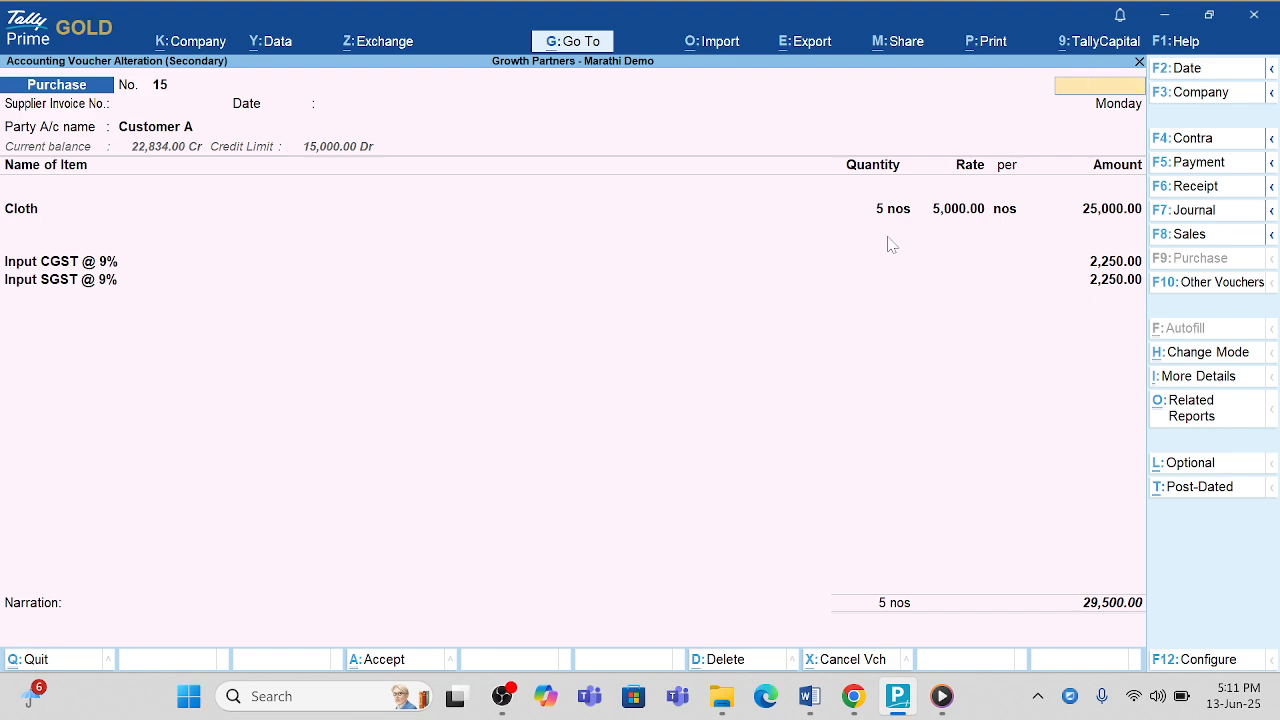
key(Escape)
key(y)
key(Escape)
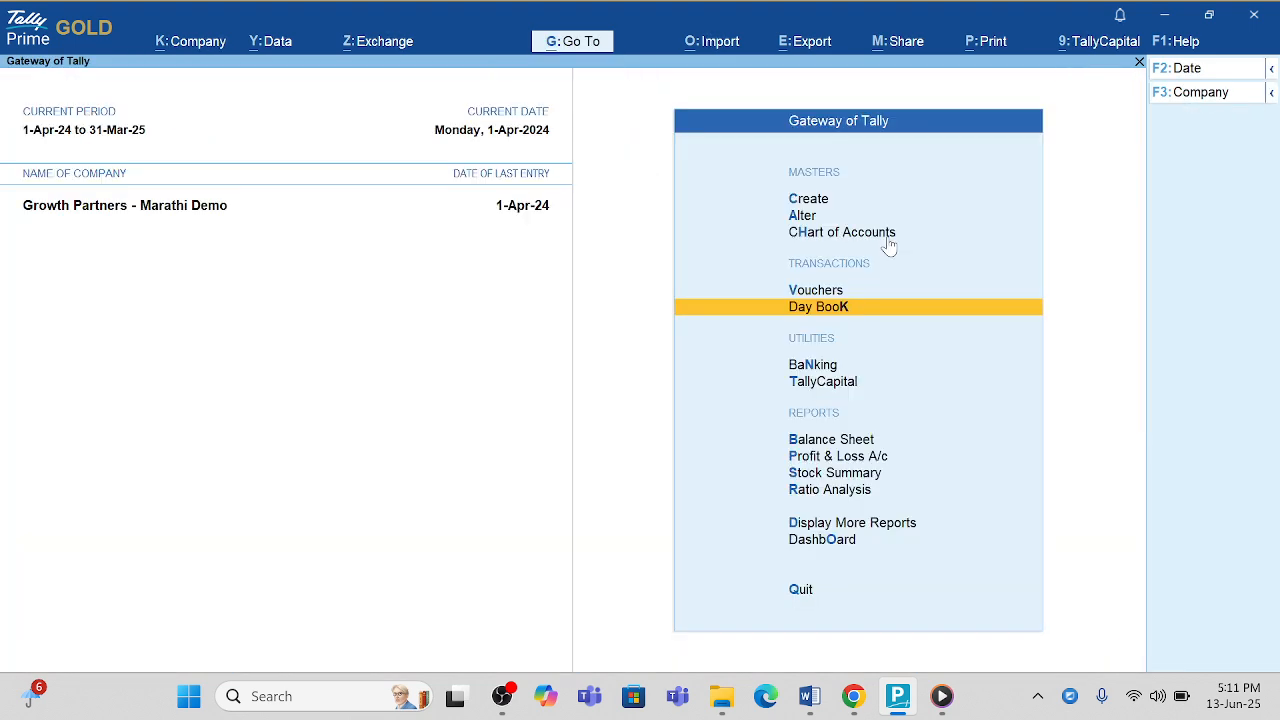
Start a new accounting voucher of the Debit Note type.
key(Up)
key(Return)
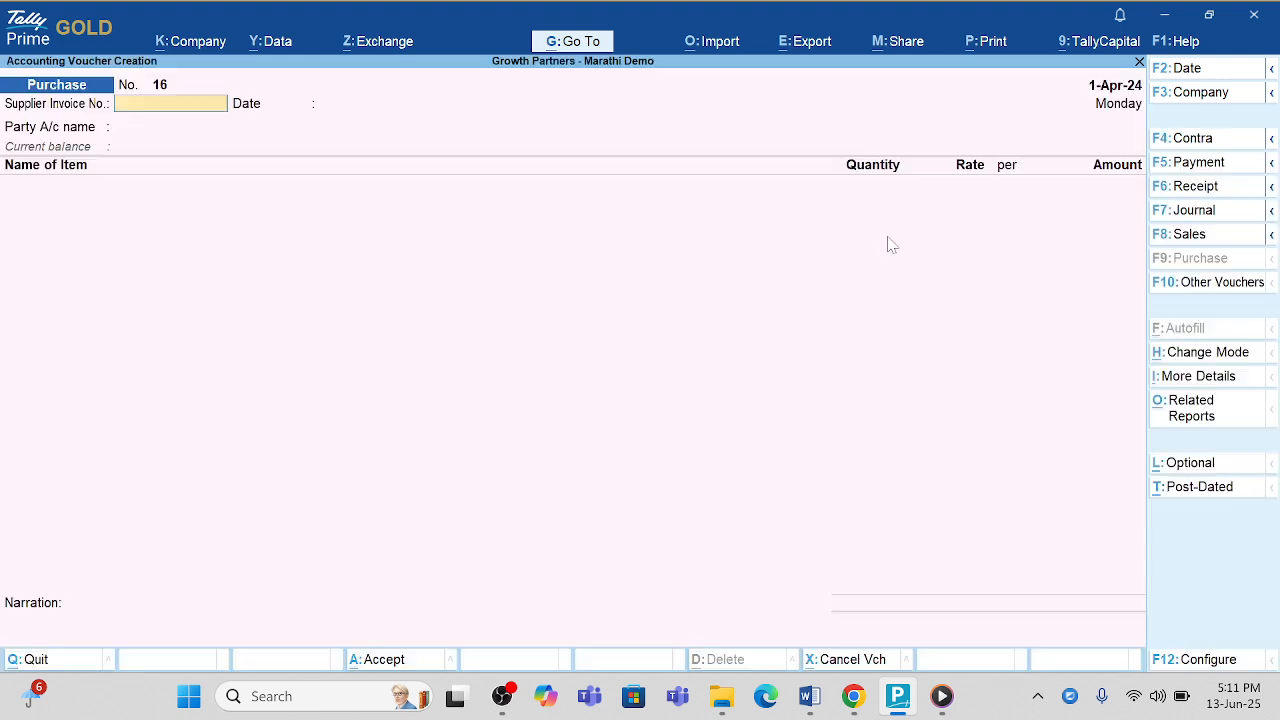
click(1210, 286)
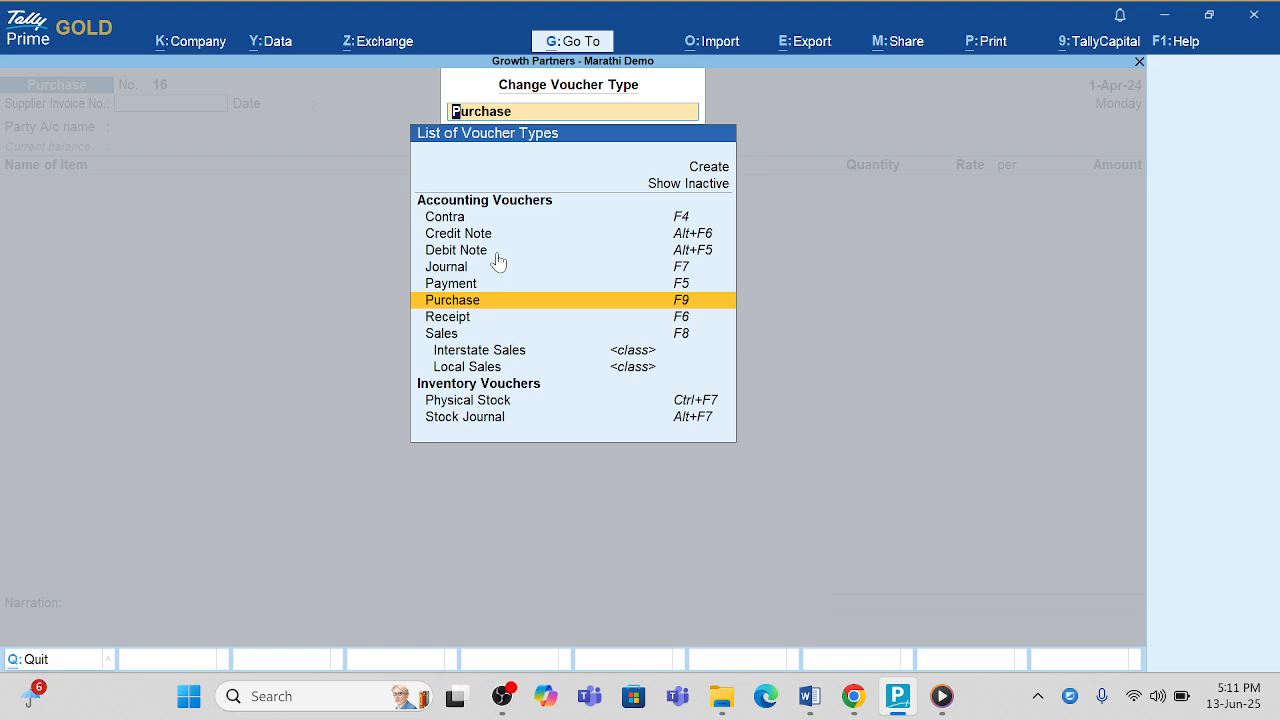
click(670, 254)
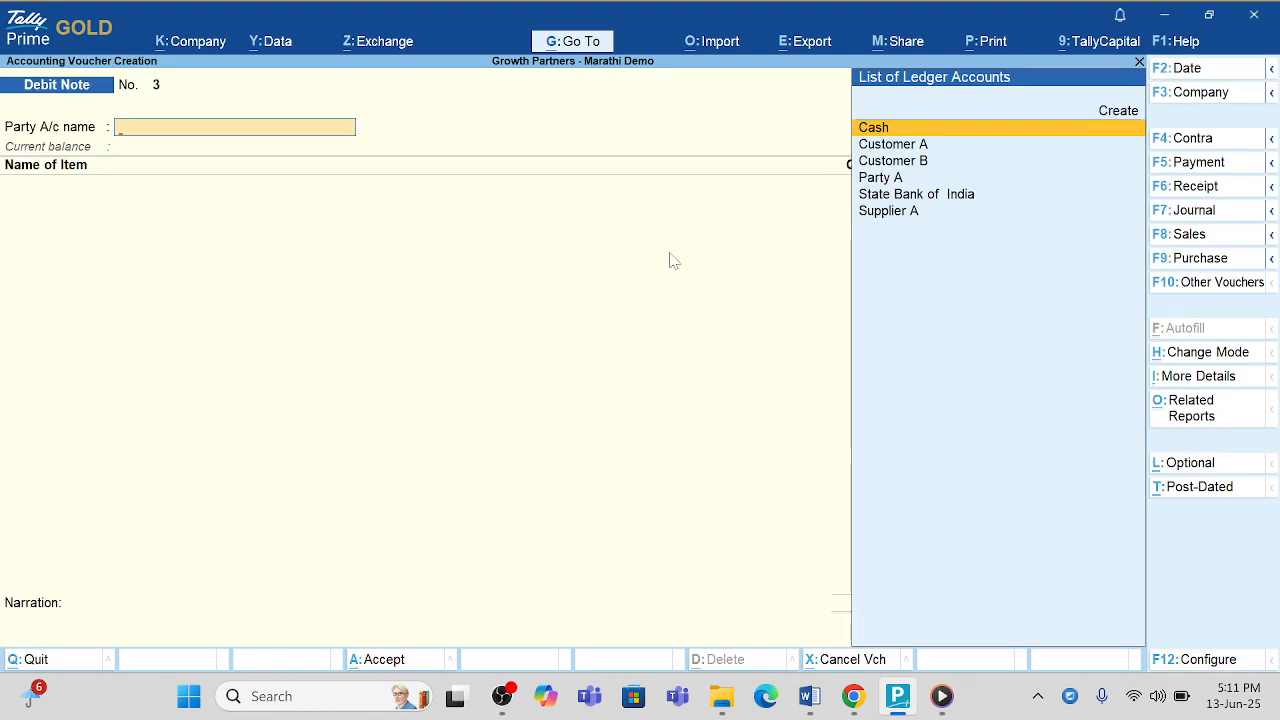
Choose Customer A as the debit note's party and accept the party details with dispatch and original invoice fields left blank.
key(Down)
key(Return)
key(Return)
key(Return)
key(Return)
key(Return)
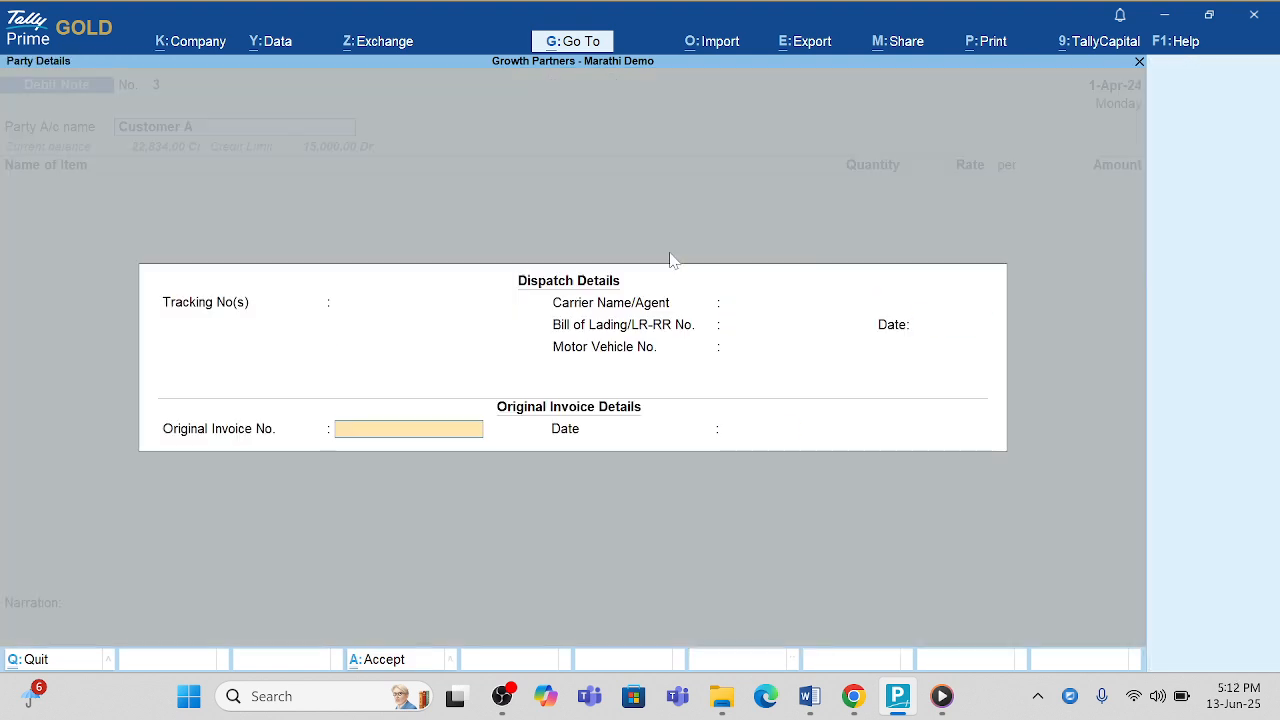
key(Return)
key(Return)
key(Return)
key(Return)
key(ctrl+a)
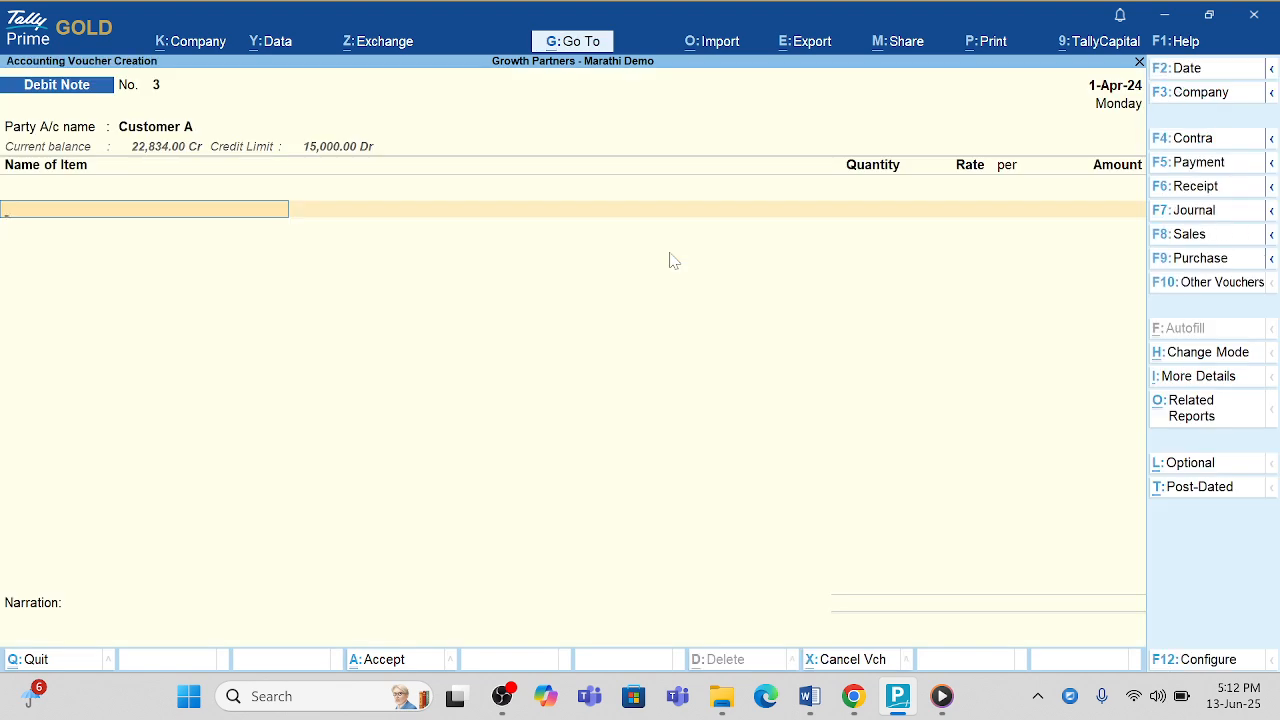
Add 2 nos of the stock item Cloth at the default rate, allocated to the Purchase ledger.
text(C)
key(Down)
key(Down)
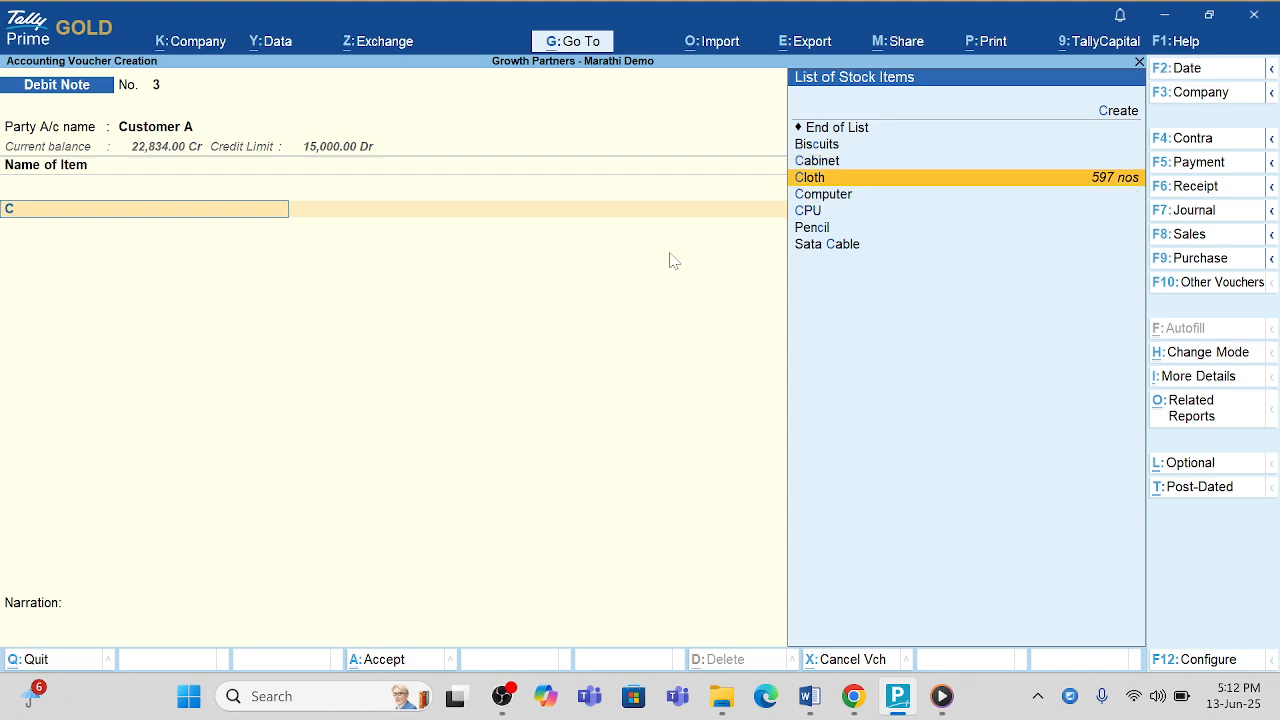
key(Return)
key(Return)
text(2)
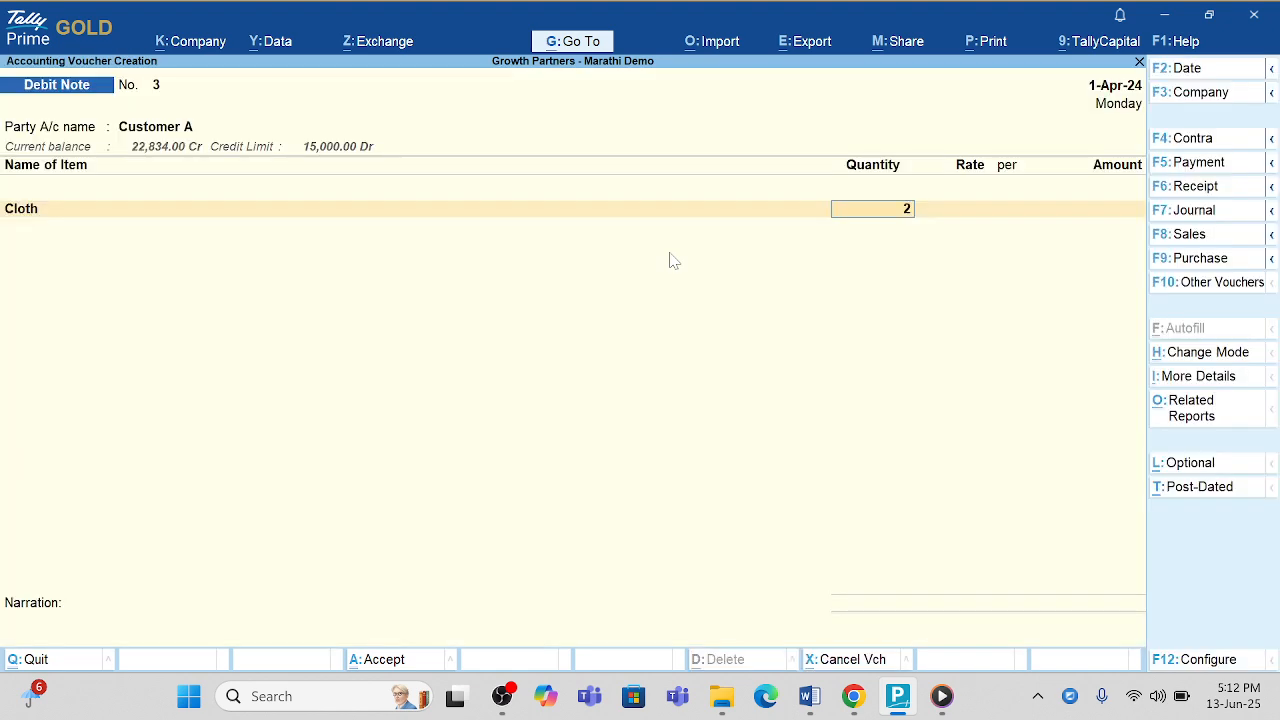
key(Return)
key(Return)
key(Return)
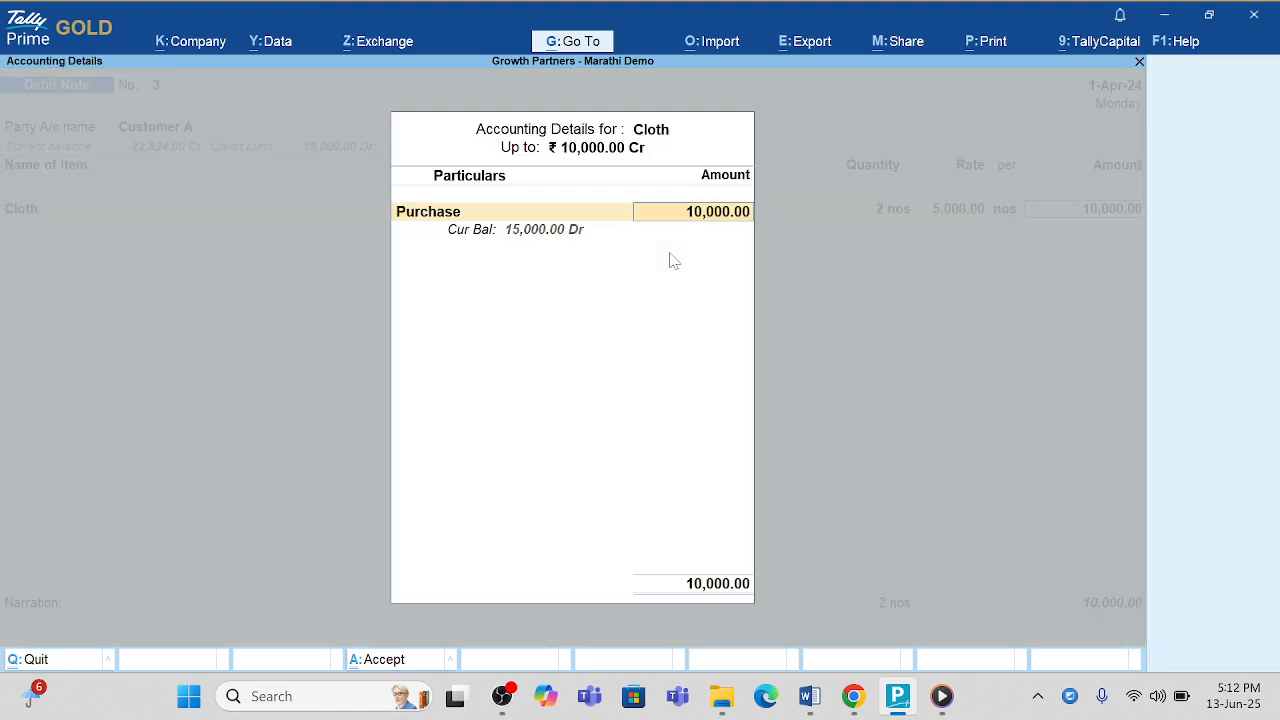
key(Return)
Add the Input CGST @ 9% ledger below the Cloth item with its calculated amount.
text(C)
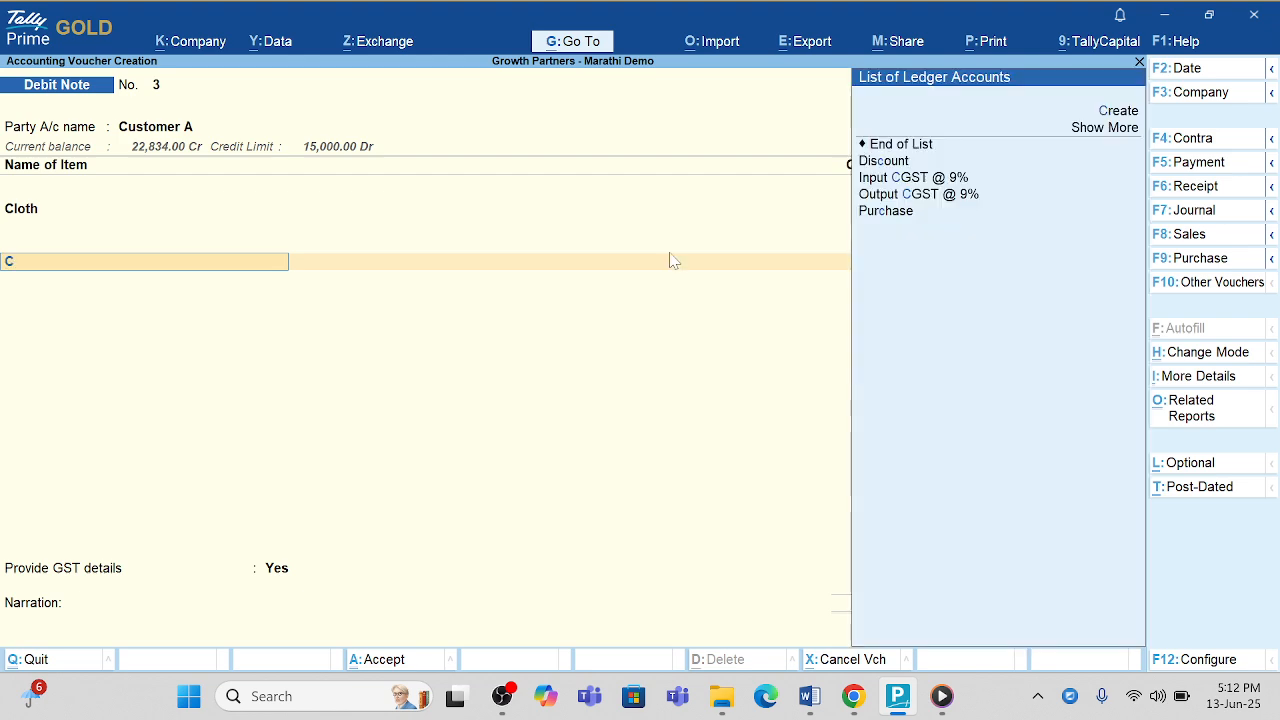
key(Down)
key(Down)
key(Down)
key(Down)
key(Down)
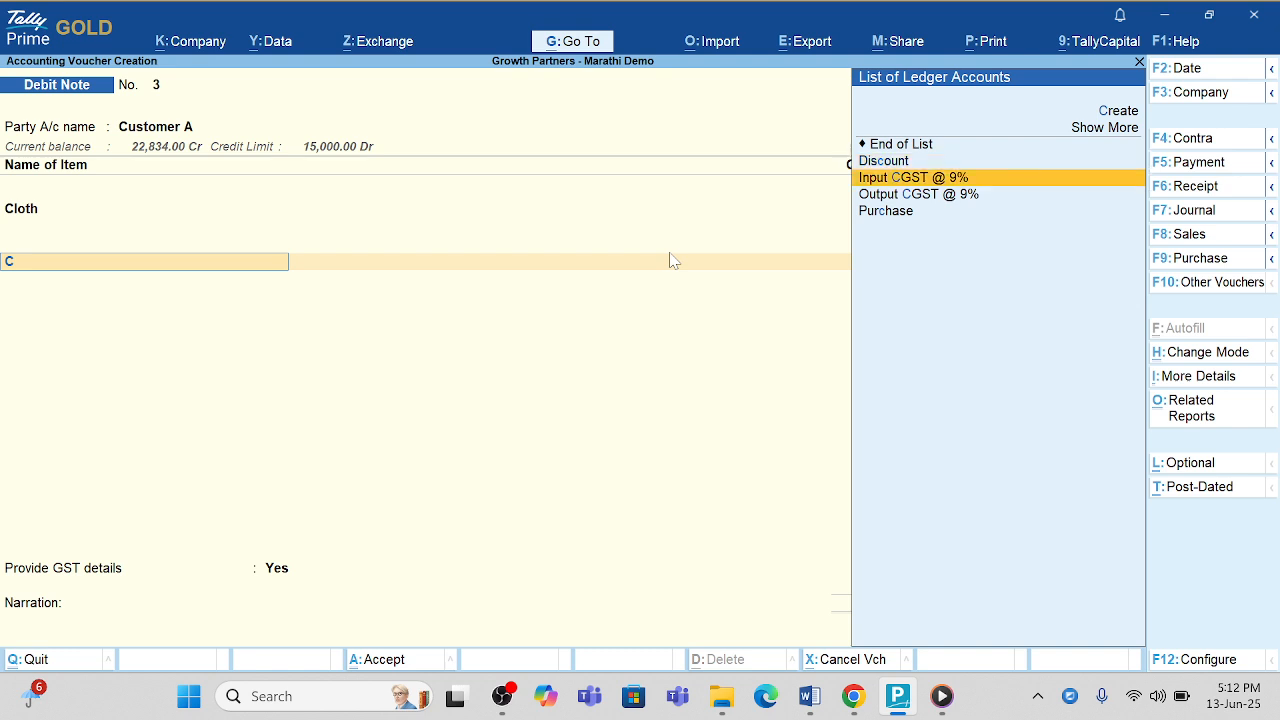
key(Return)
key(Return)
Add the Input SGST @ 9% ledger with its calculated amount and end the ledger list.
key(Down)
key(Down)
key(Down)
key(Down)
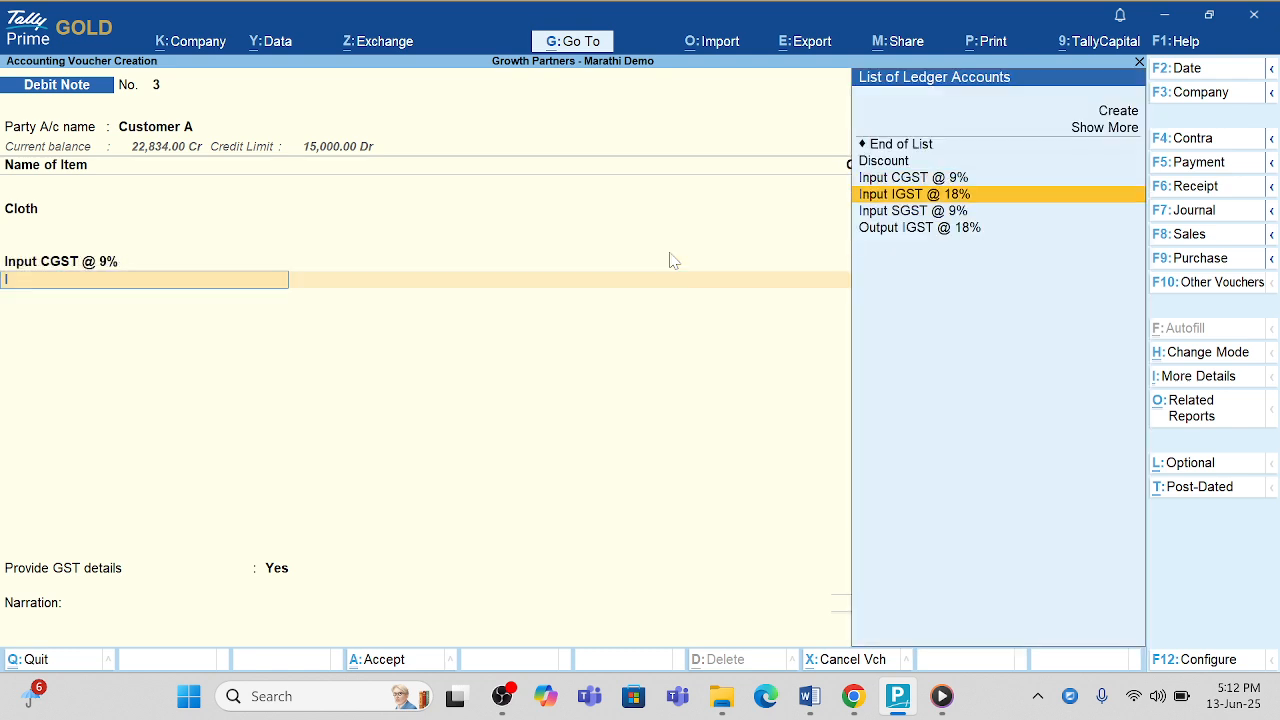
key(Return)
key(Return)
key(Return)
Keep GST details set to Yes, with Not Applicable as the reason for issuing the note and no supplier's note number.
key(Return)
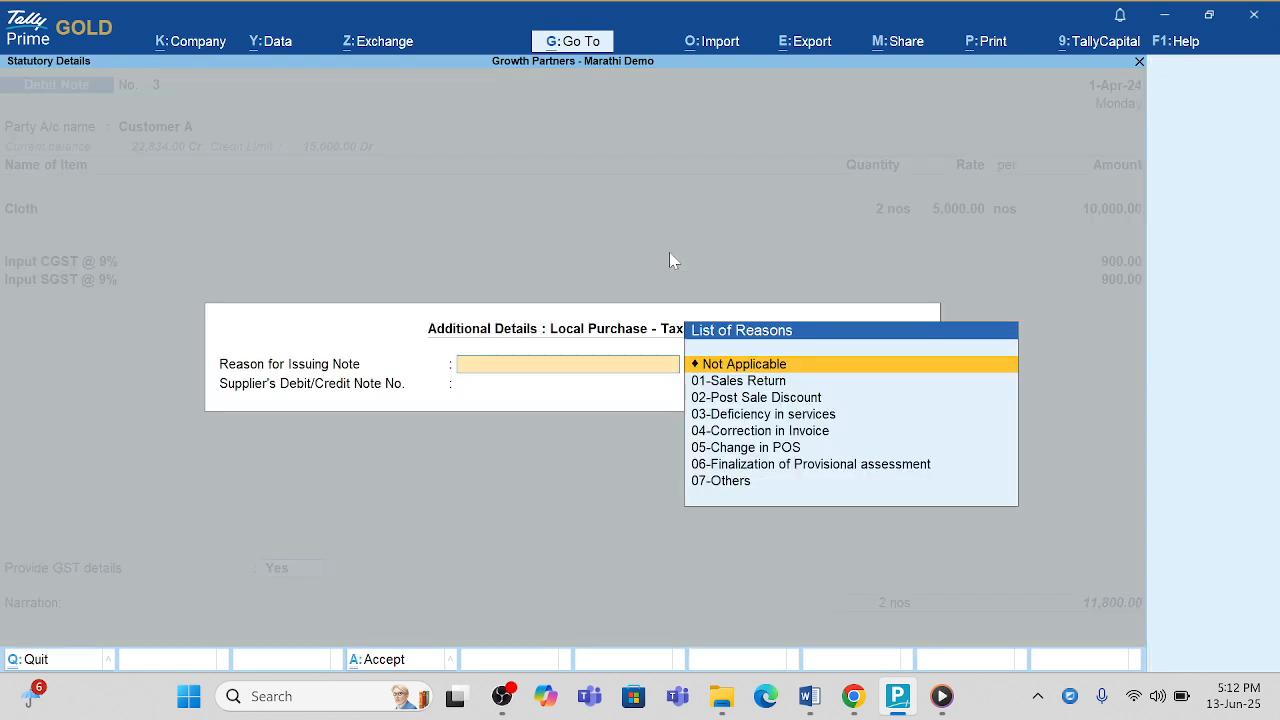
key(Return)
key(Return)
key(Return)
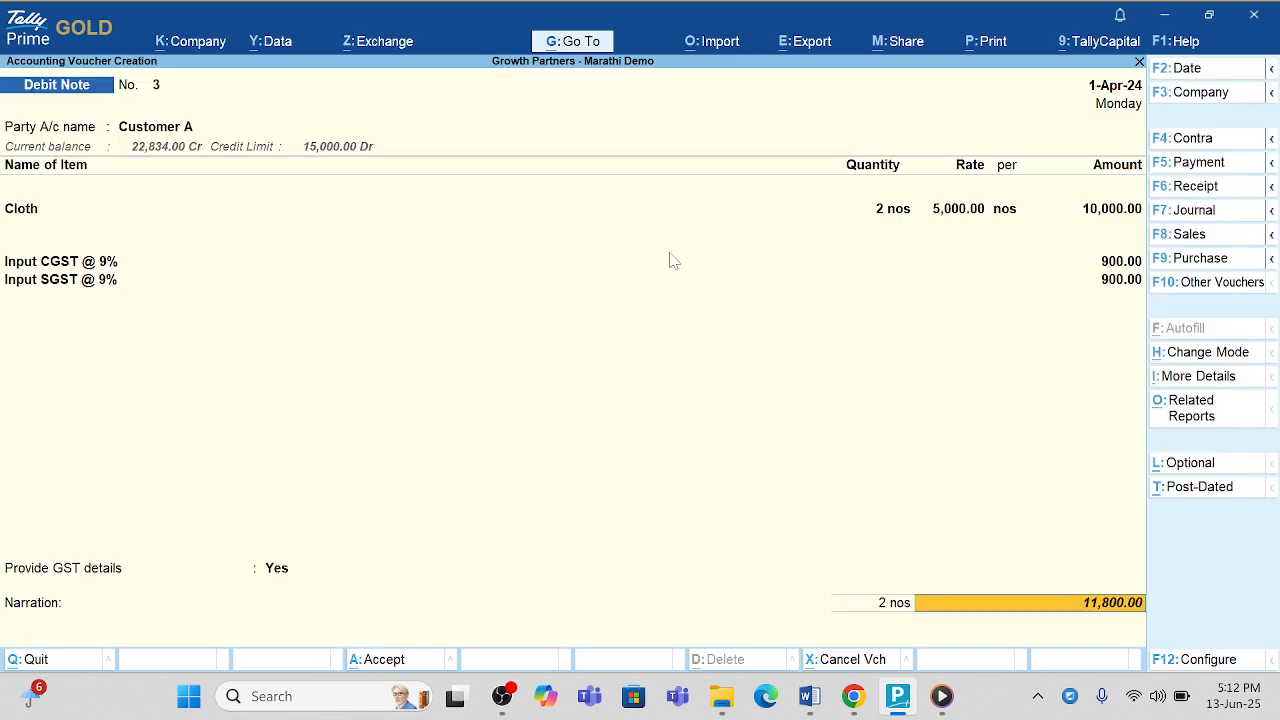
Allocate the debit note as Agst Ref to Customer A's pending bill 15, save the voucher and leave voucher creation.
key(Return)
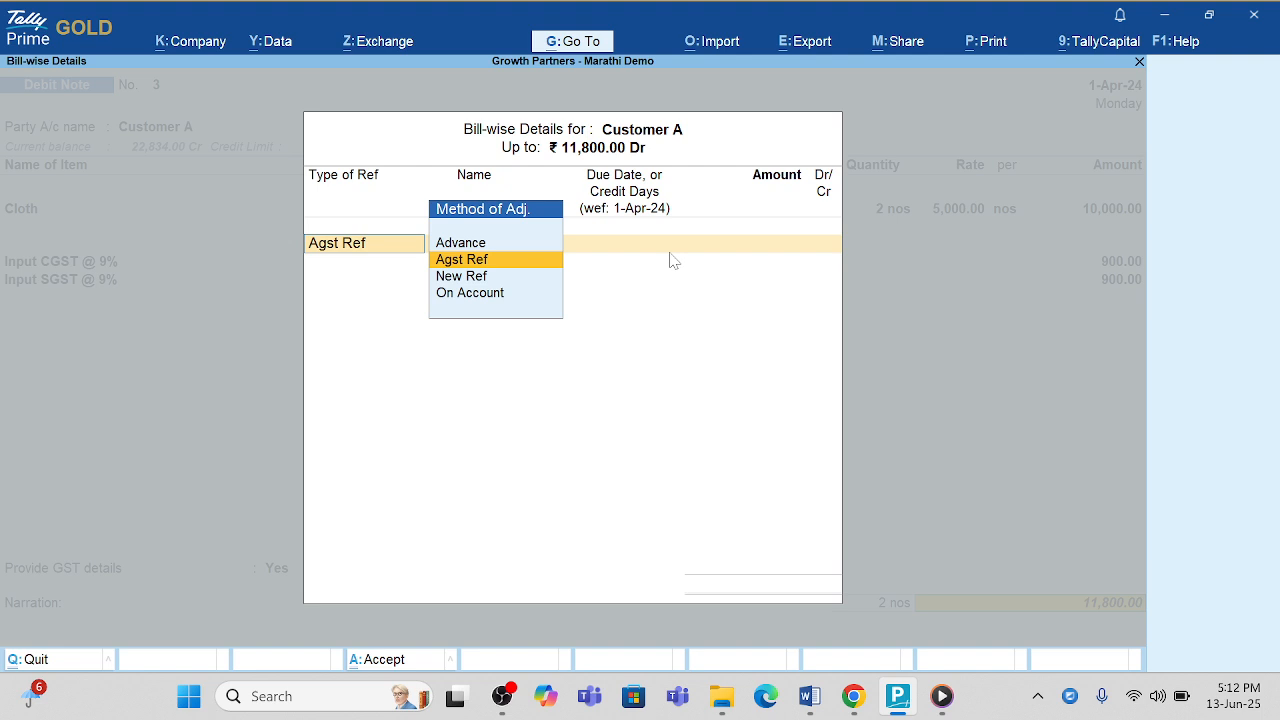
key(Return)
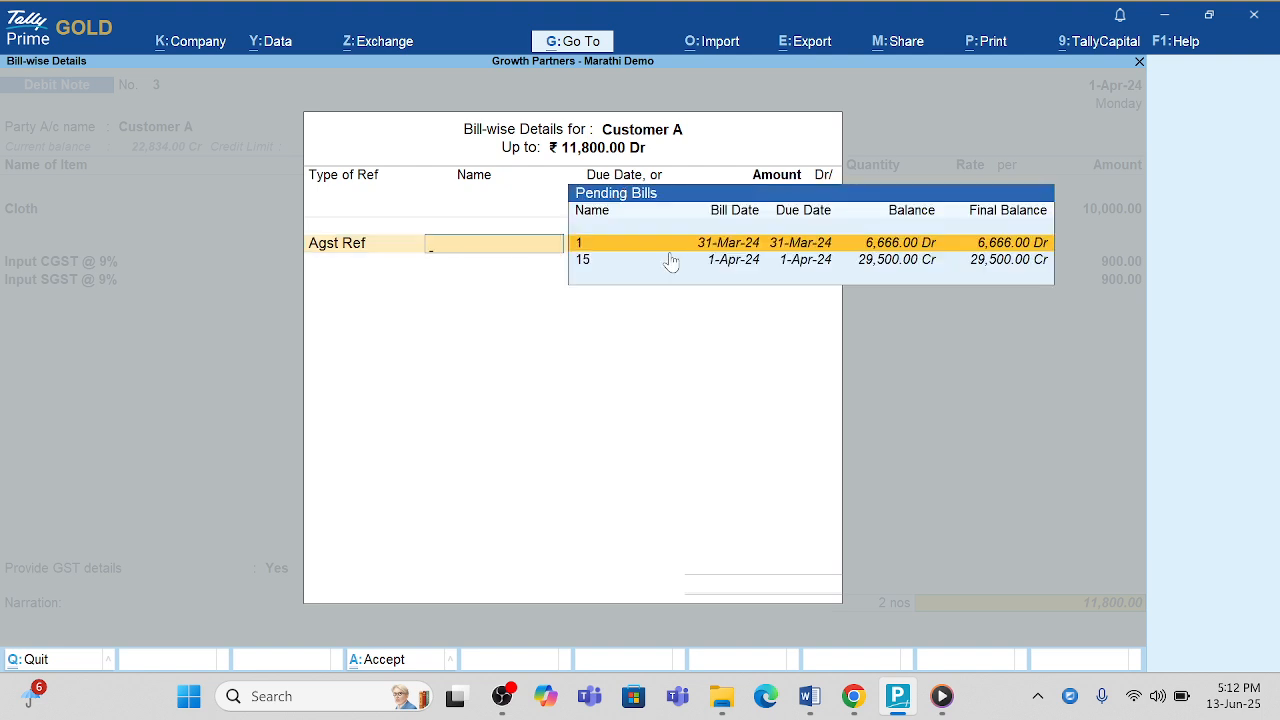
key(Down)
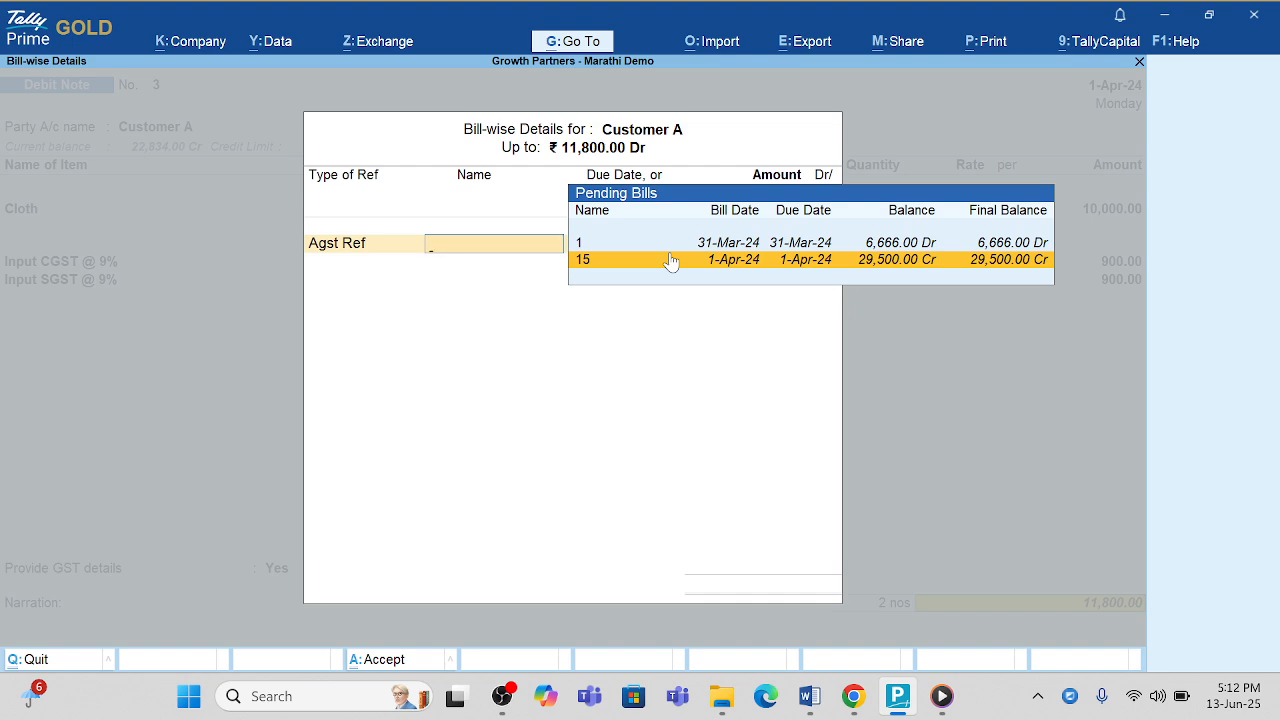
key(Return)
key(Return)
key(Return)
key(Return)
key(Return)
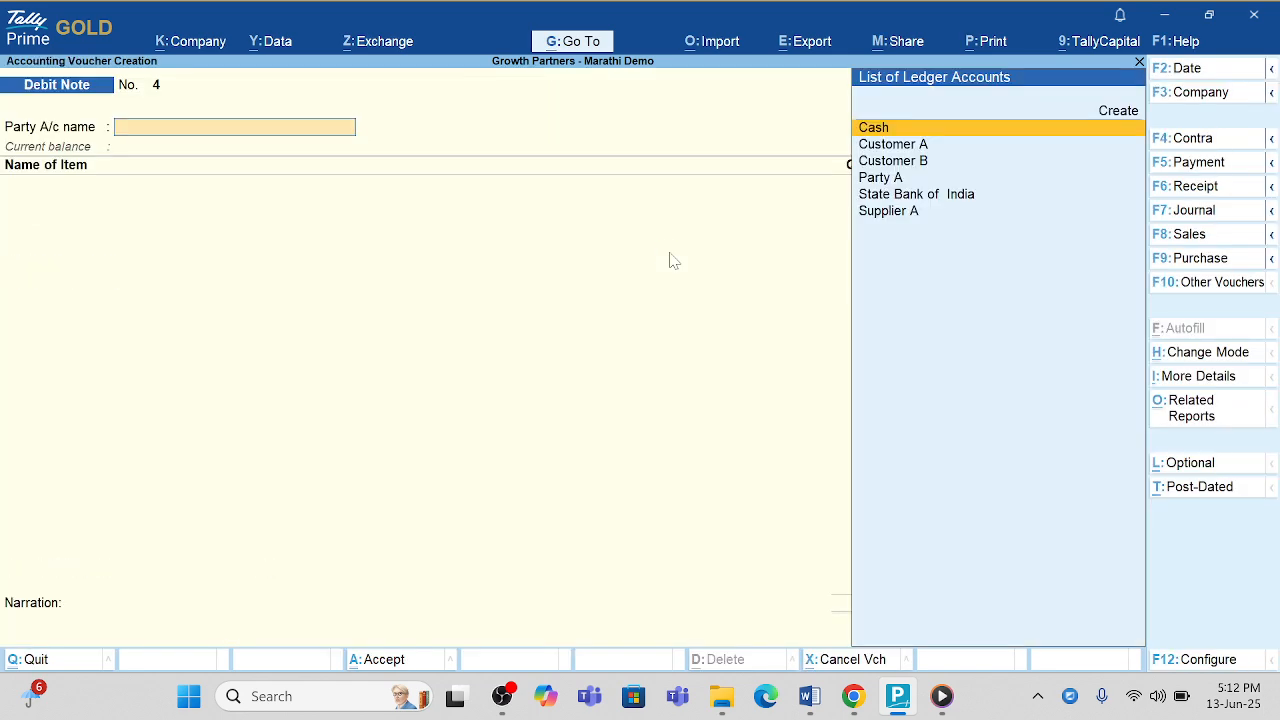
key(Escape)
key(Return)
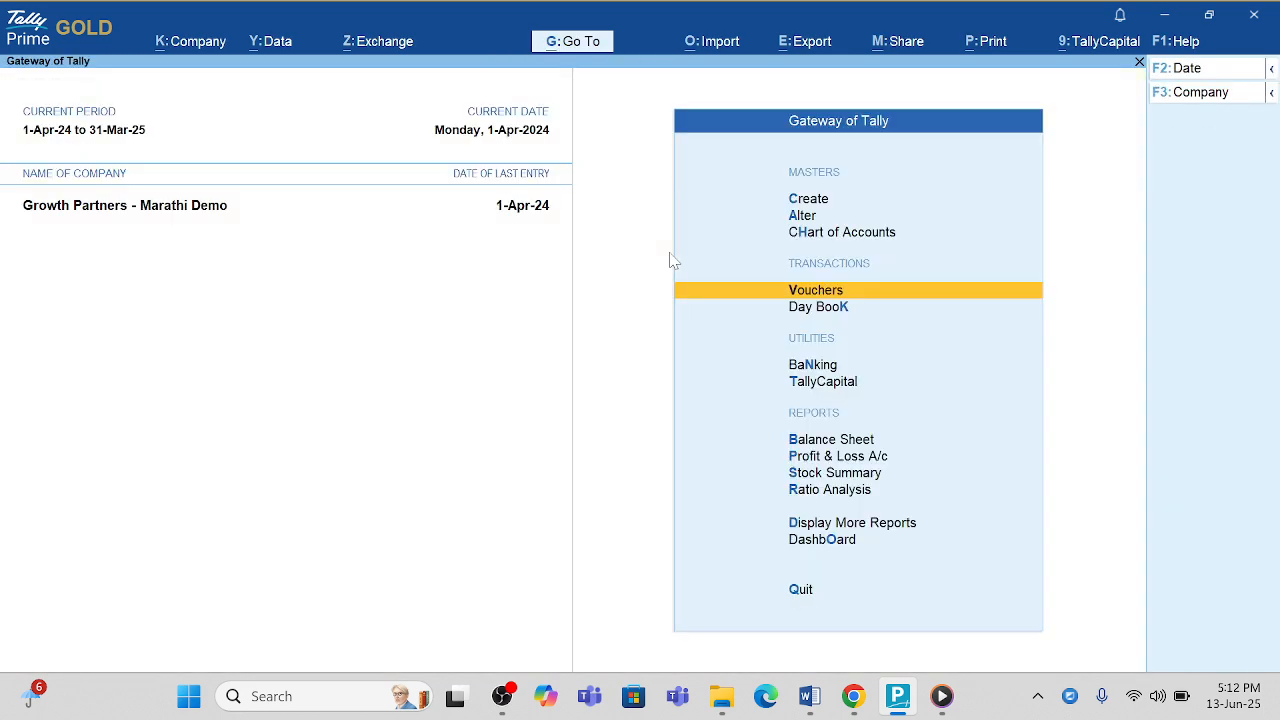
Open the Account Books reports from the additional reports.
key(Down)
key(Down)
key(Down)
key(Down)
key(Down)
key(Down)
key(Down)
key(Down)
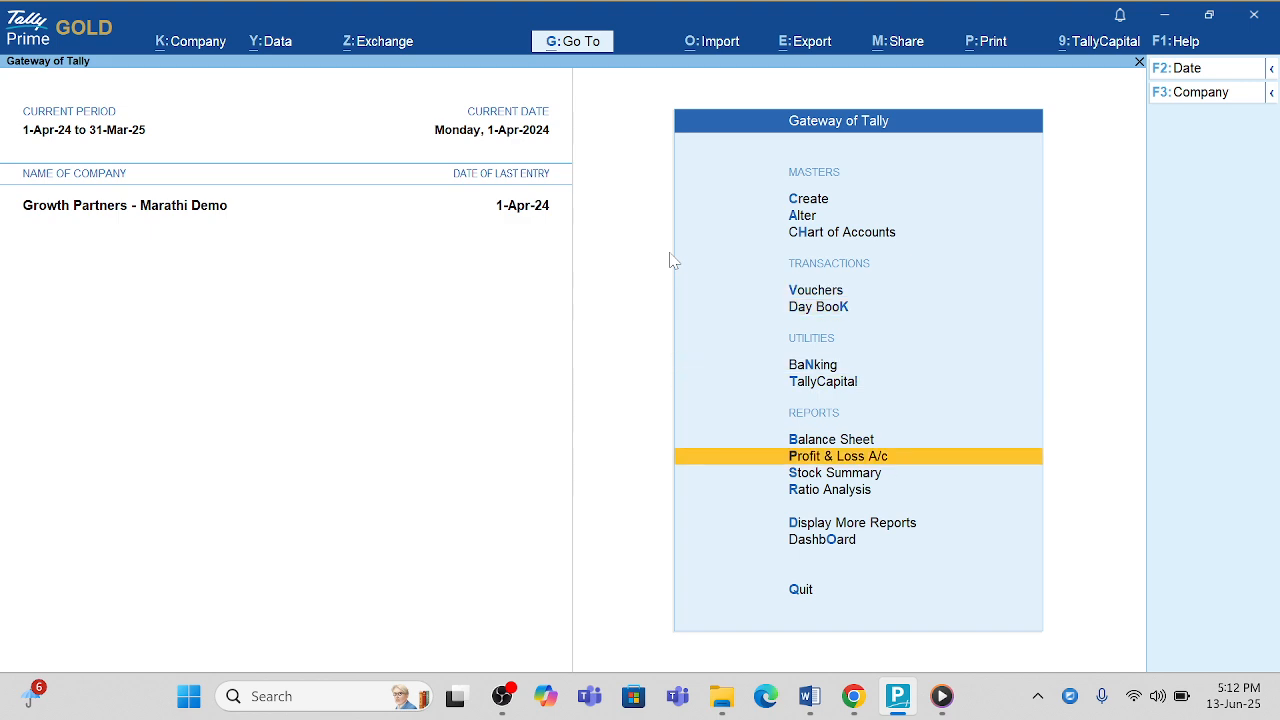
key(Return)
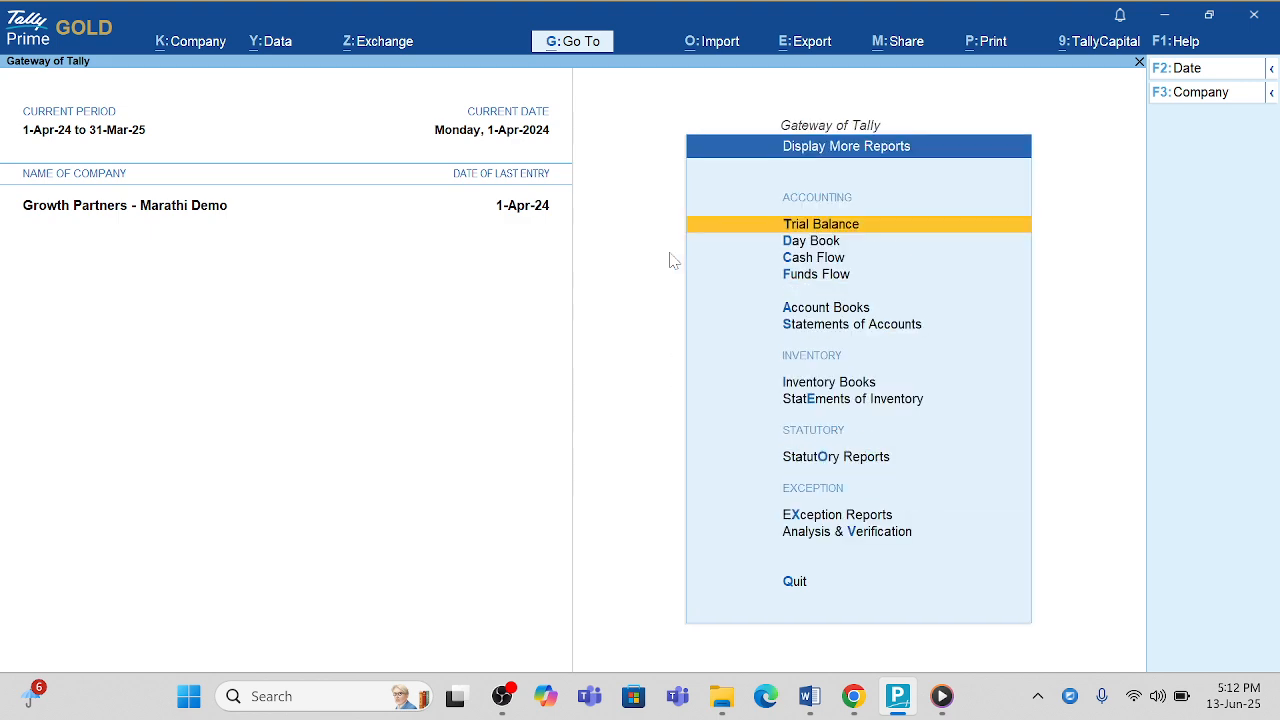
key(Down)
key(Down)
key(Down)
key(Down)
key(Return)
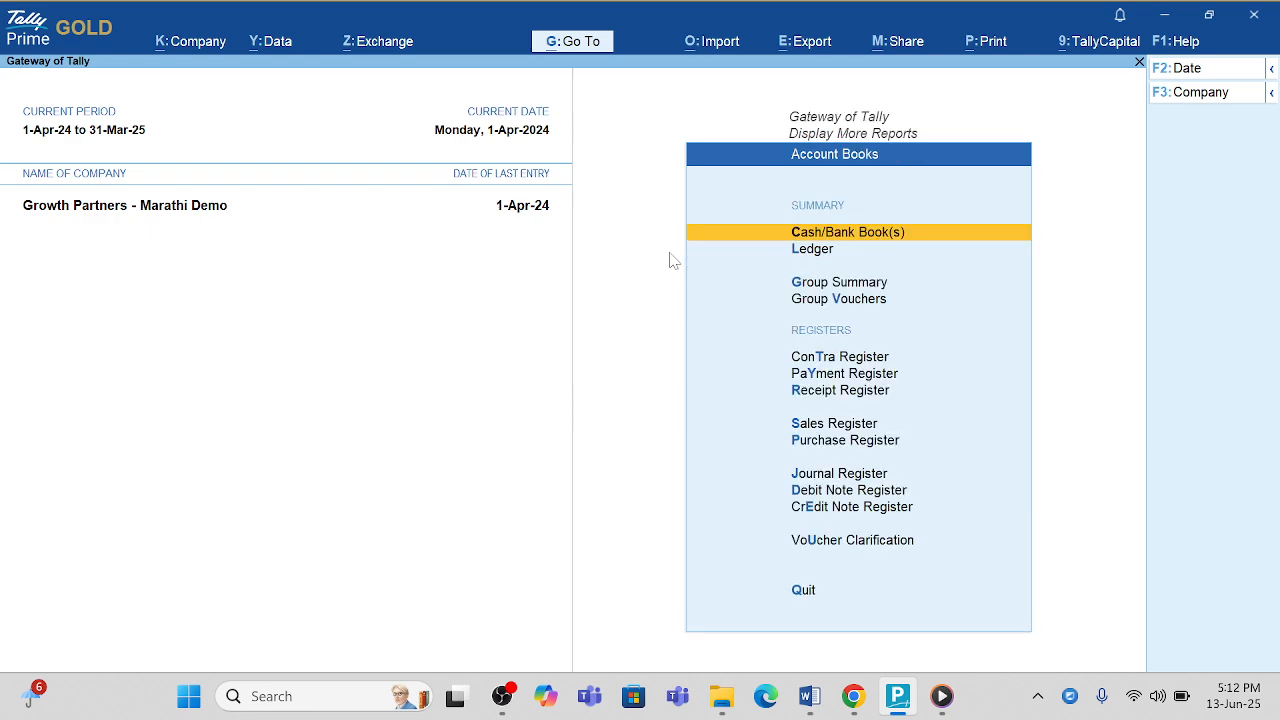
Review the purchase and debit note entries in Customer A's ledger, and return to the Gateway of Tally.
key(Down)
key(Return)
key(Down)
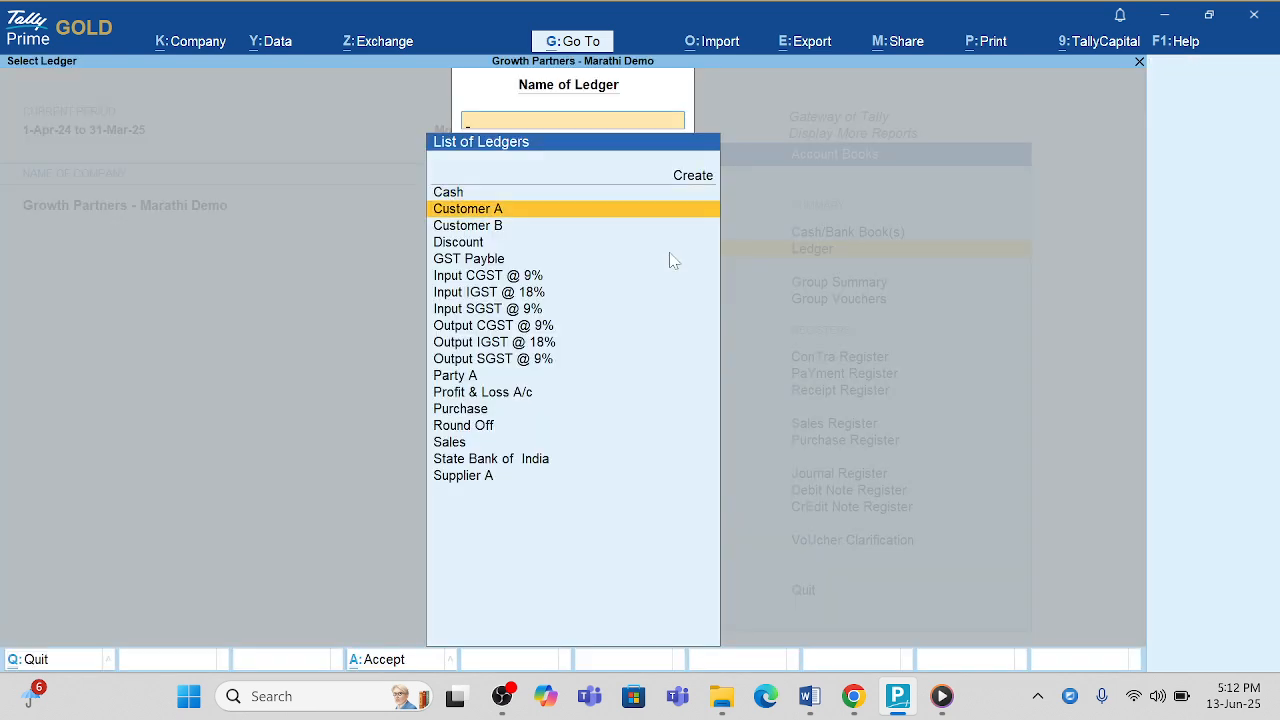
key(Return)
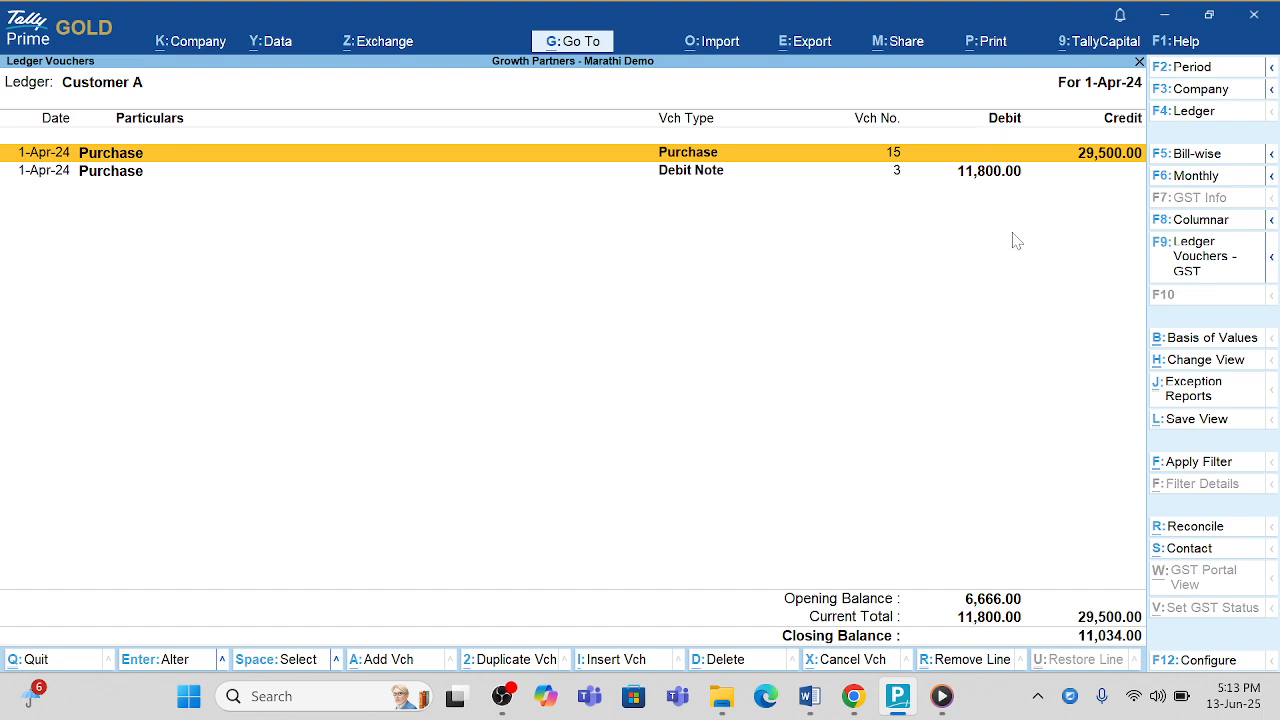
key(Escape)
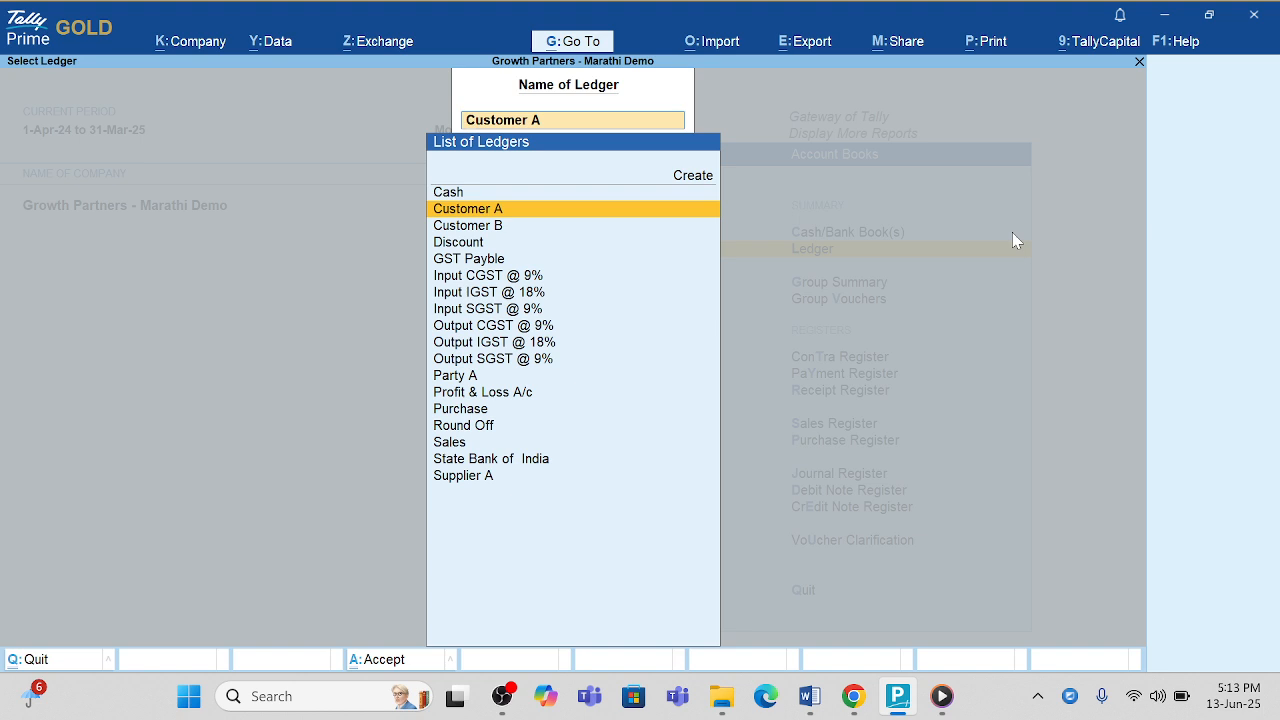
key(Escape)
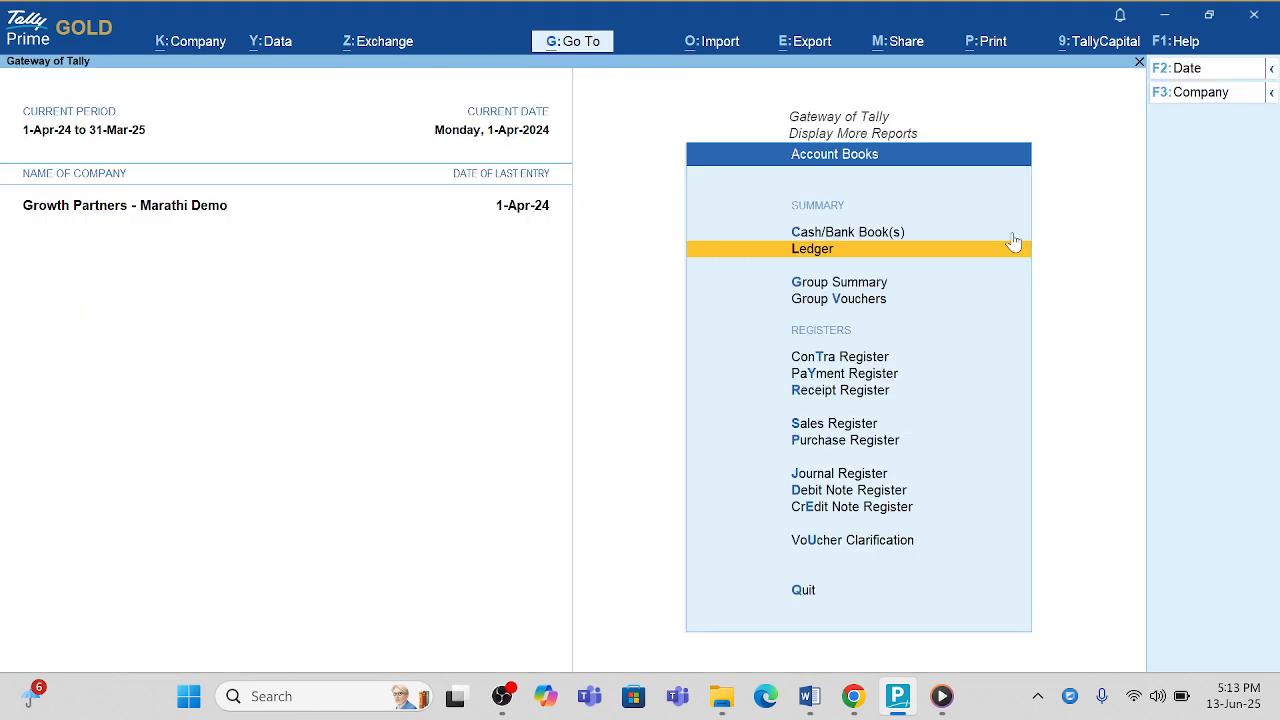
key(Escape)
key(Escape)
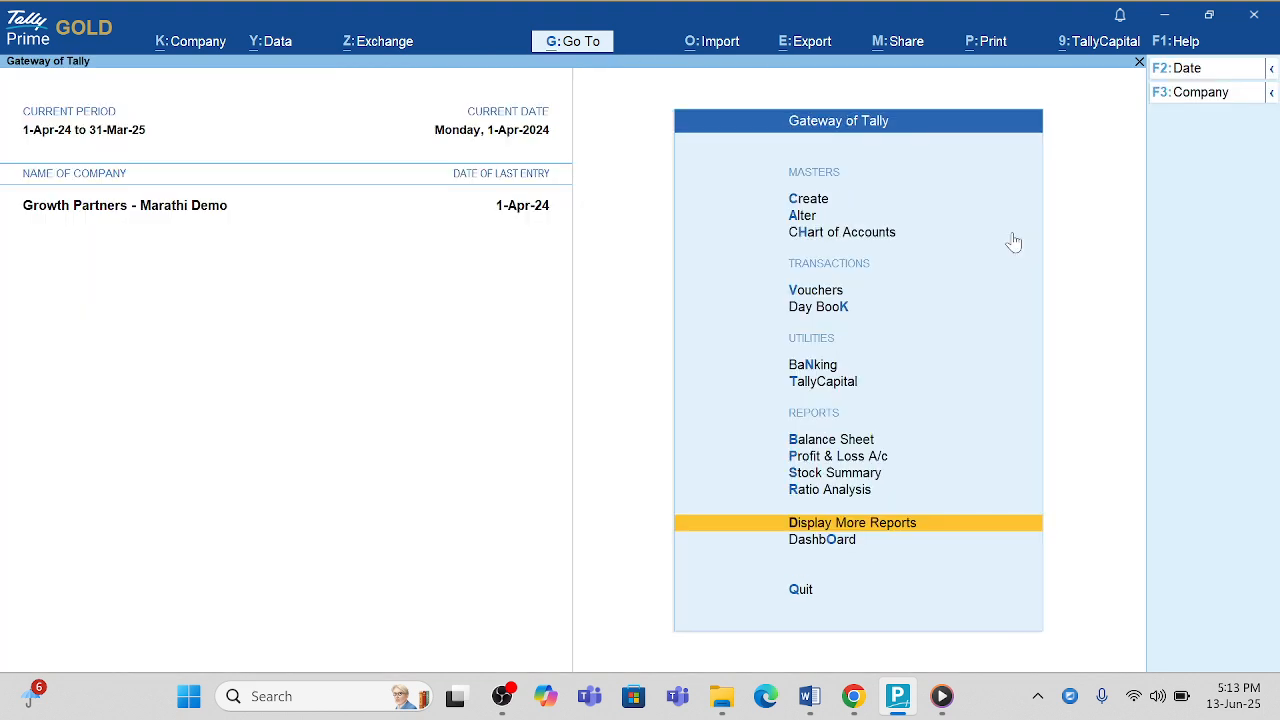
Review Customer B's sales voucher for Cloth in the Day Book, and return to the Gateway of Tally.
key(Escape)
key(Escape)
key(Down)
key(Down)
key(Down)
key(Down)
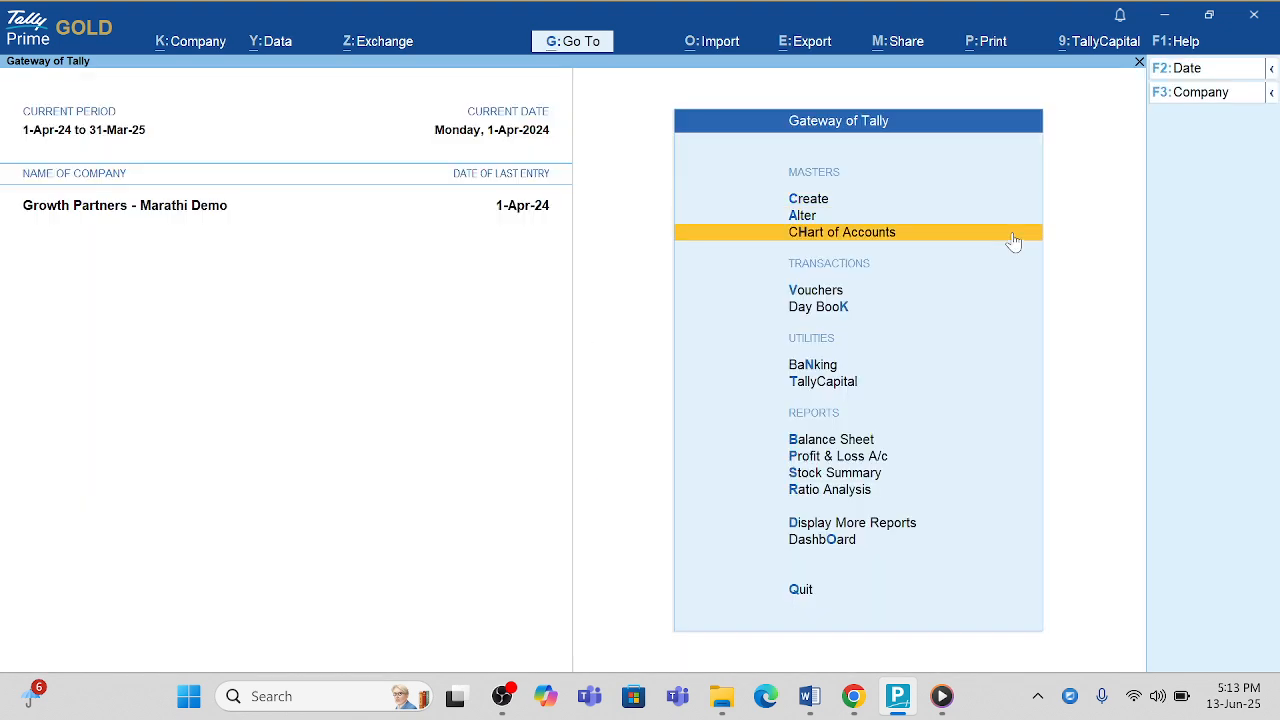
key(Return)
key(Down)
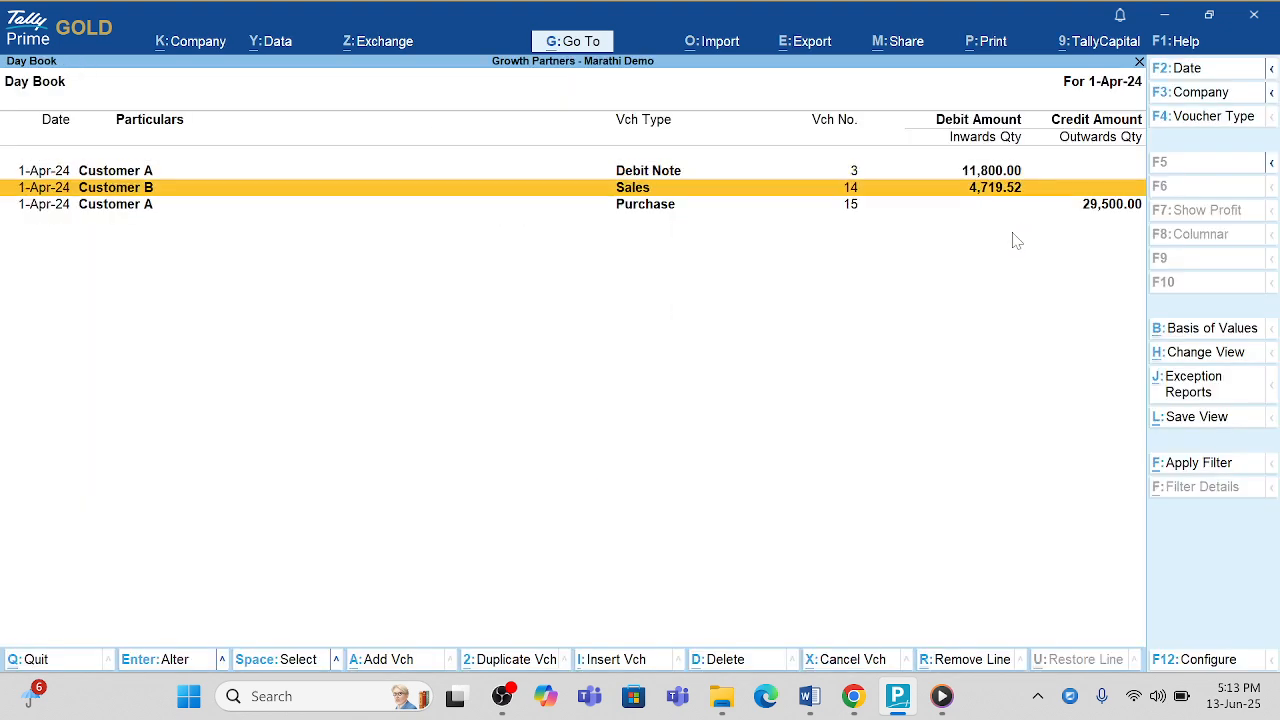
key(Return)
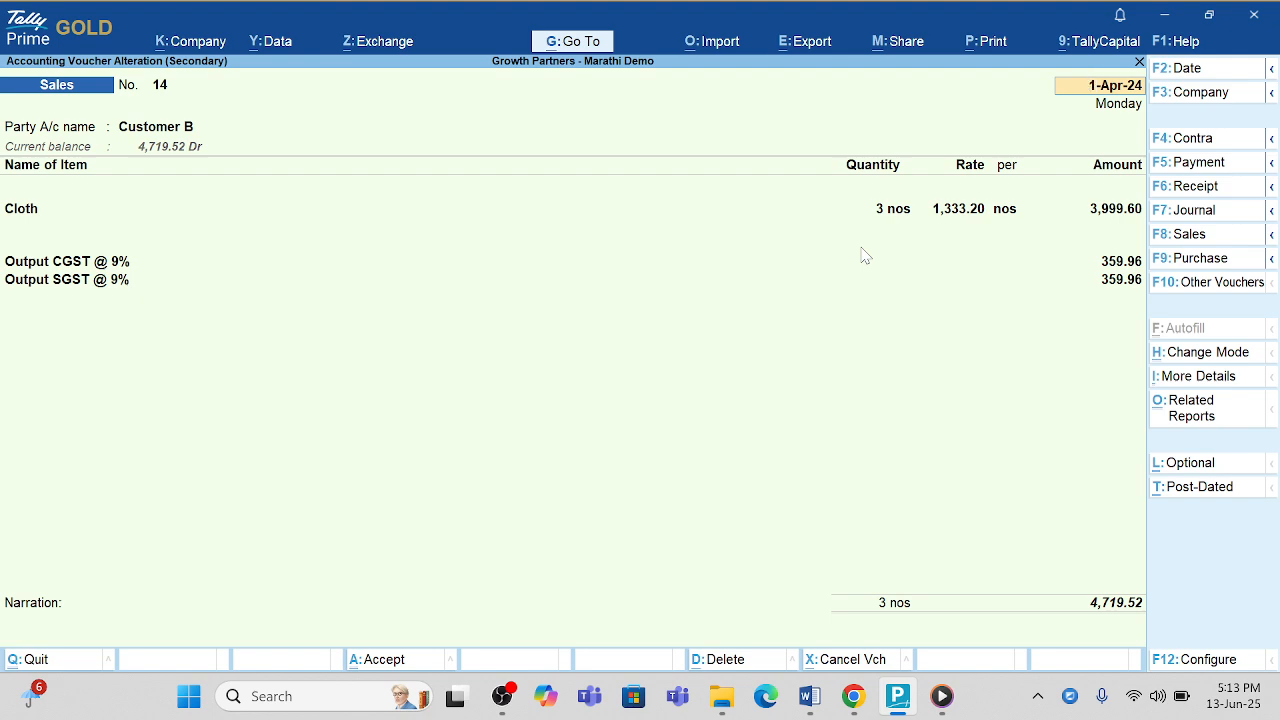
key(Escape)
key(Escape)
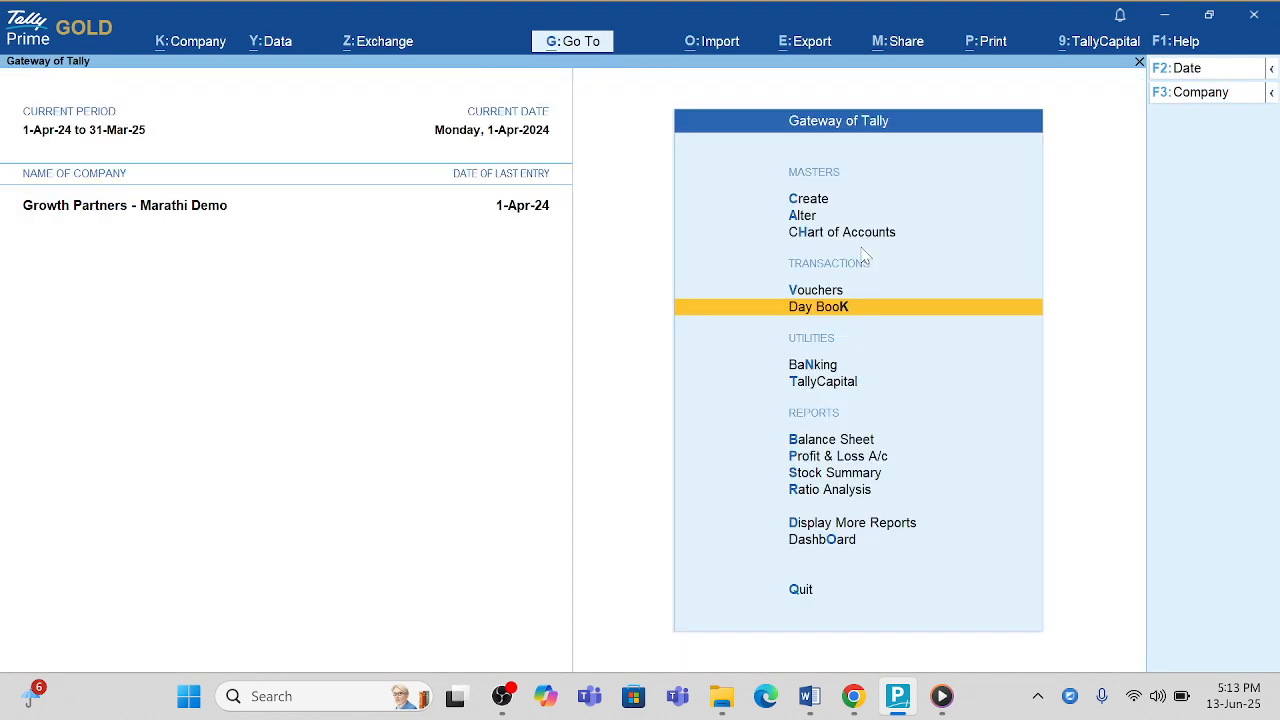
Start a new accounting voucher and change its voucher type to Credit Note.
key(Up)
key(Return)
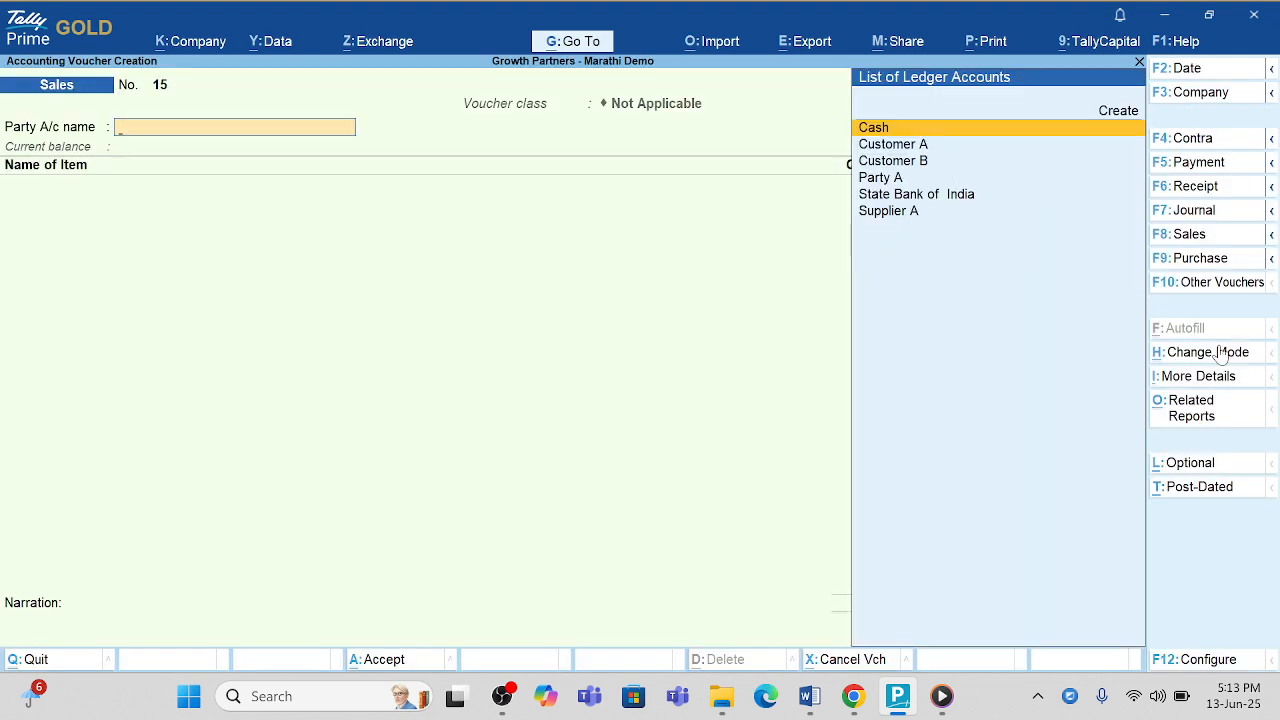
click(1207, 288)
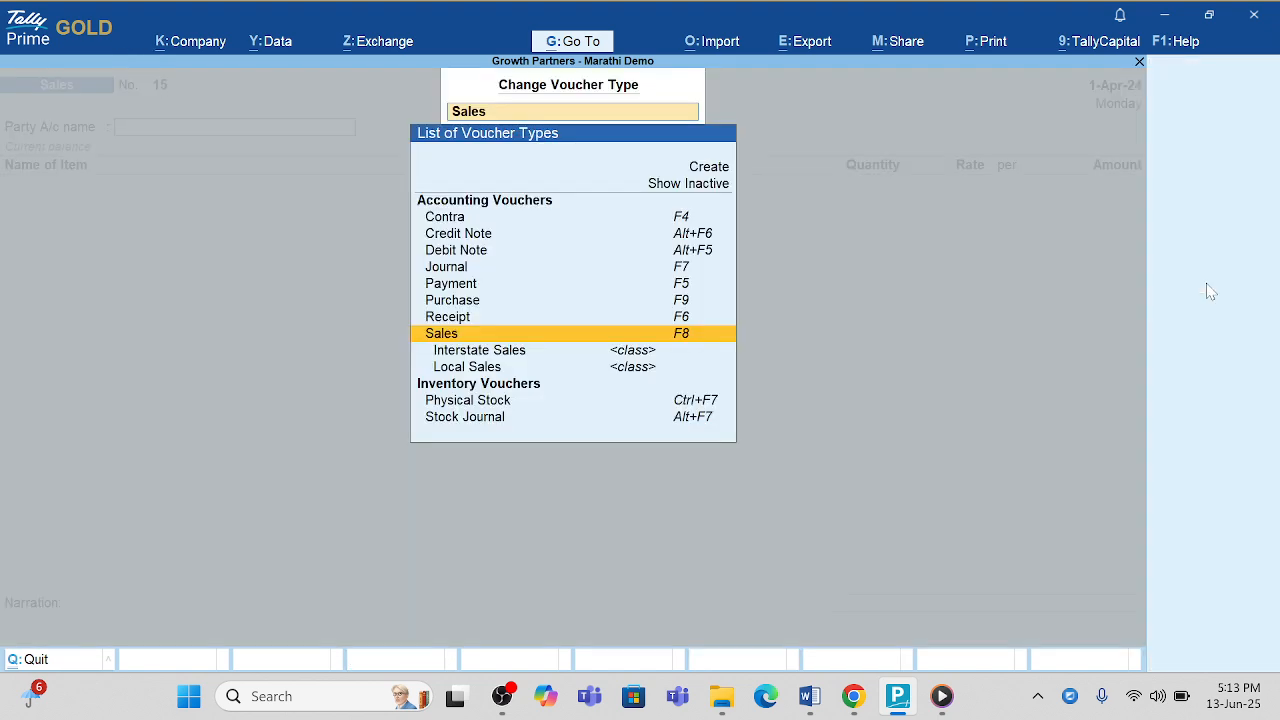
key(Up)
key(Up)
key(Up)
key(Up)
key(Up)
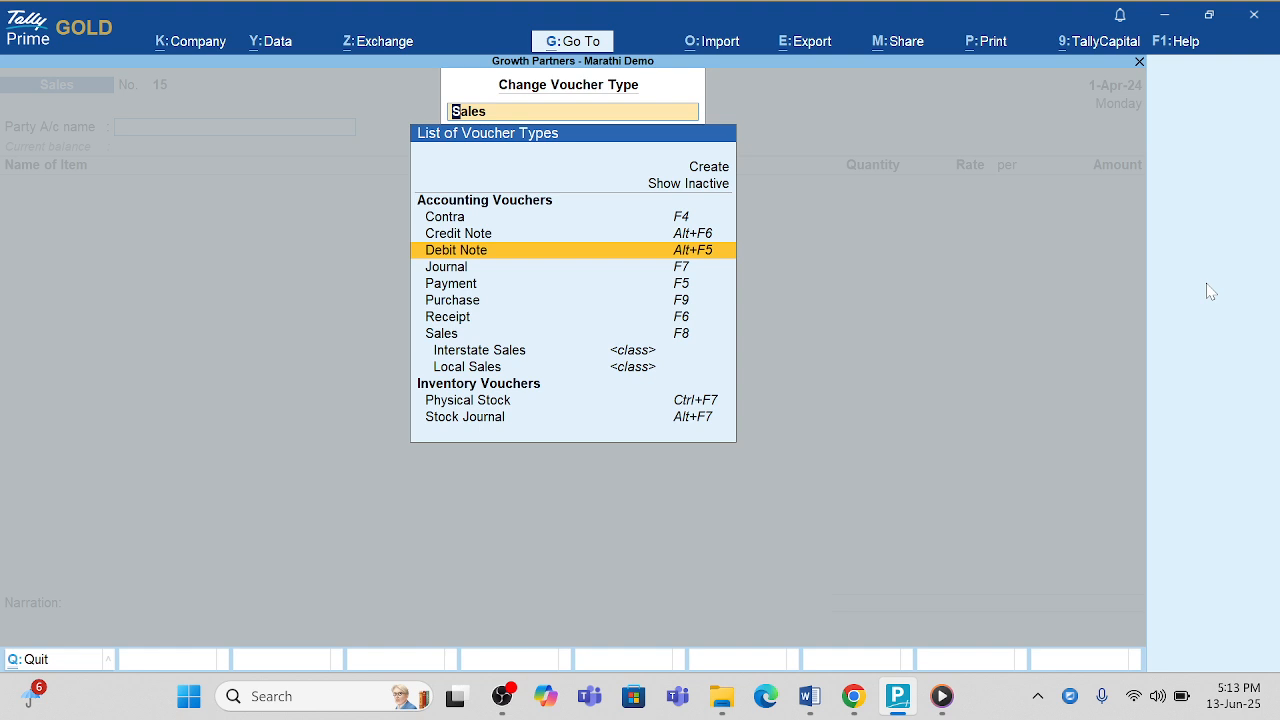
key(Up)
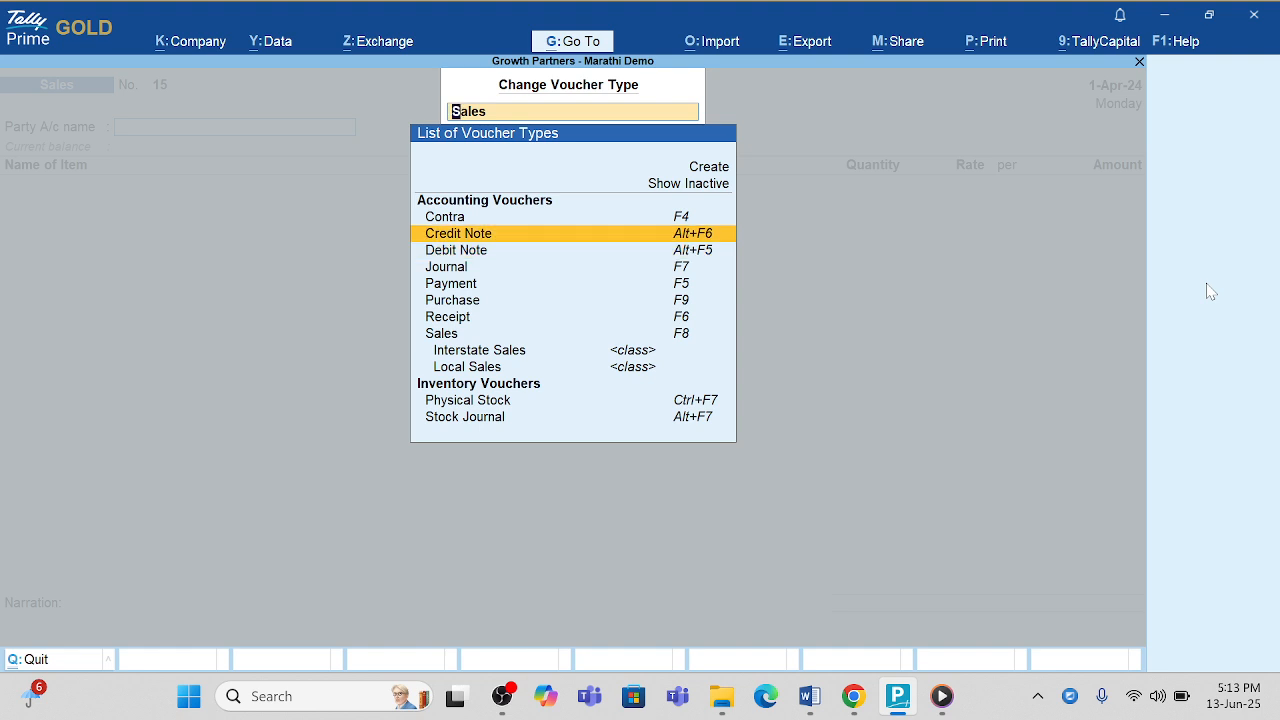
key(Return)
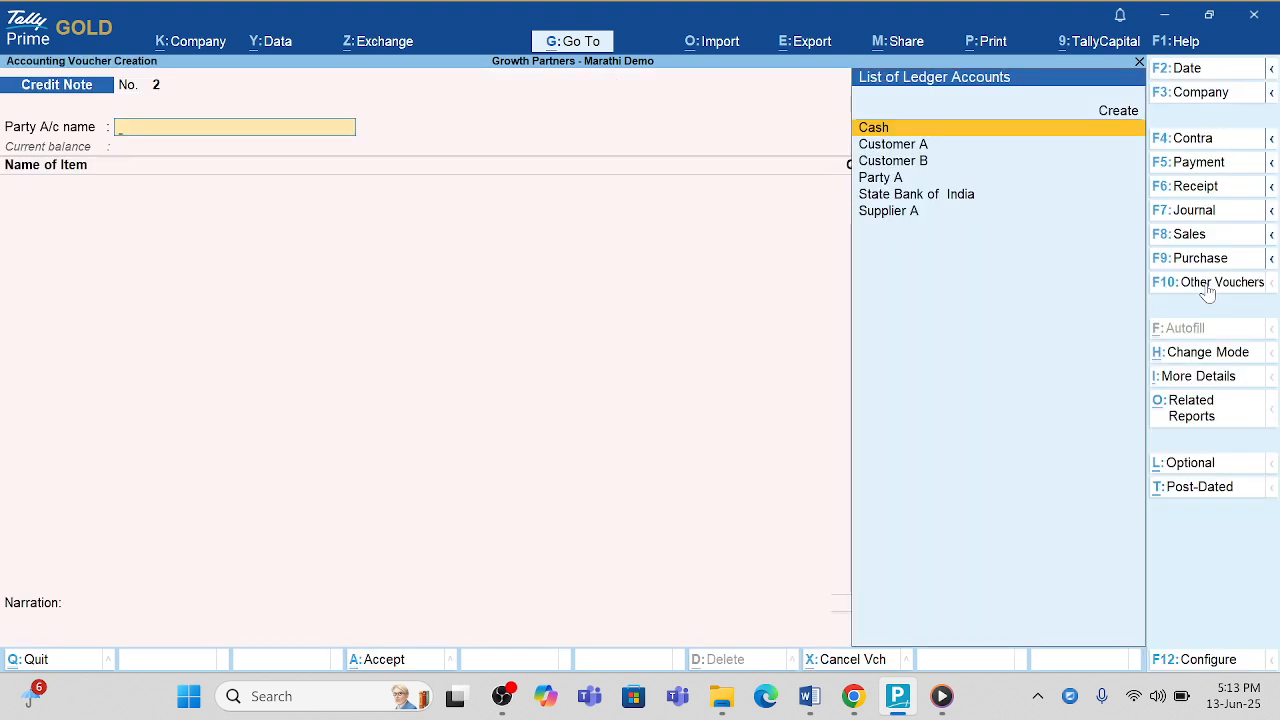
Choose Customer B as the credit note's party and accept the receipt and party details with the receipt fields blank.
key(Down)
key(Down)
key(Return)
key(Return)
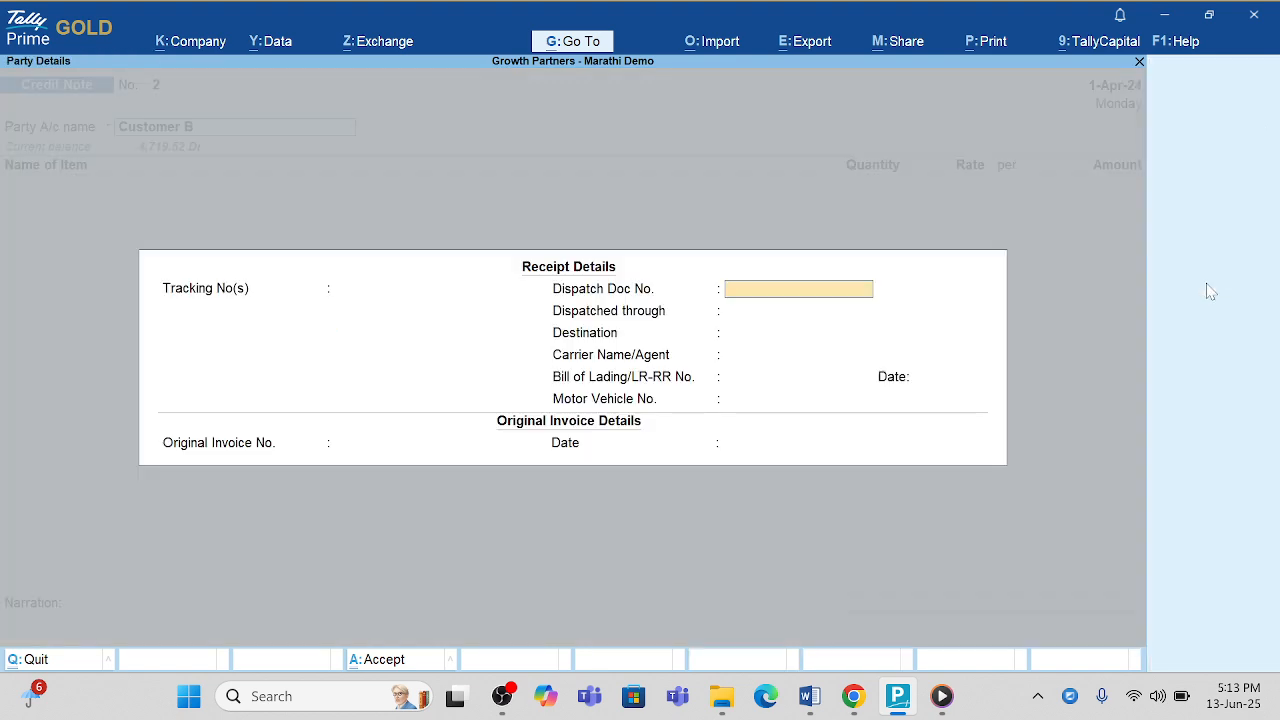
key(ctrl+a)
key(ctrl+a)
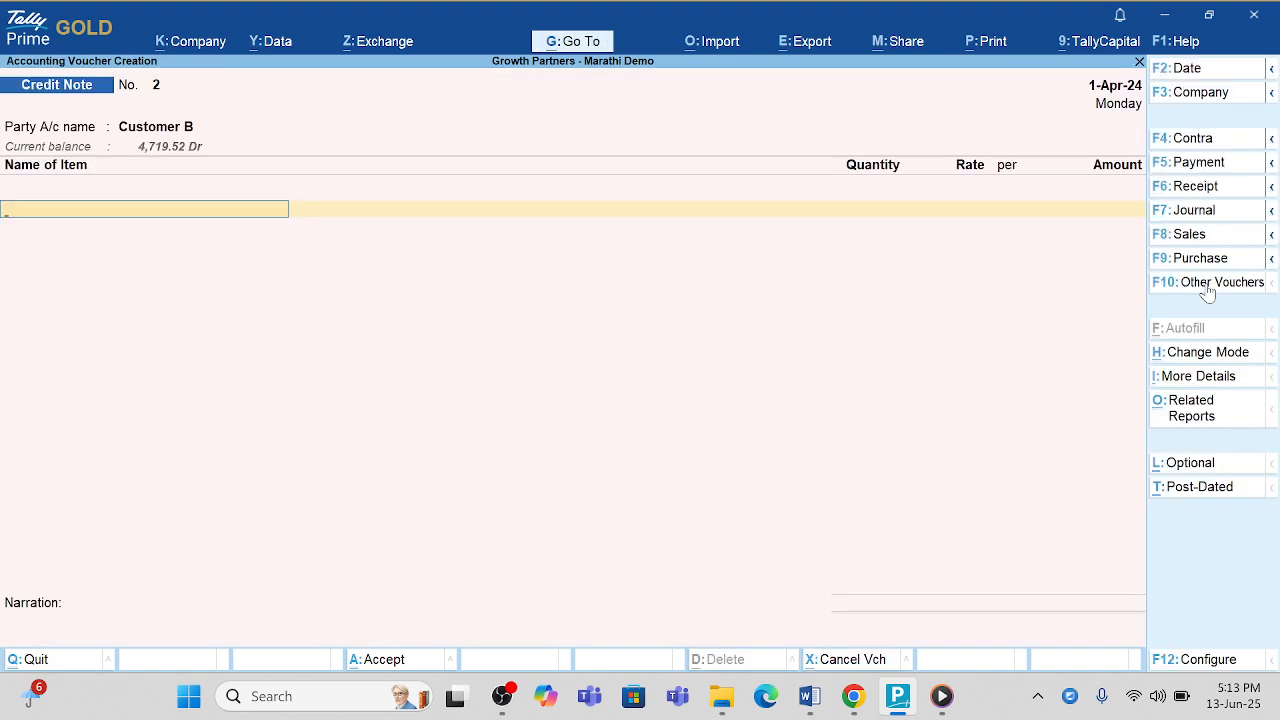
Add 1 nos of Cloth at the 1,333.20 rate to the credit note, allocated to the Sales ledger.
text(C)
key(Down)
key(Down)
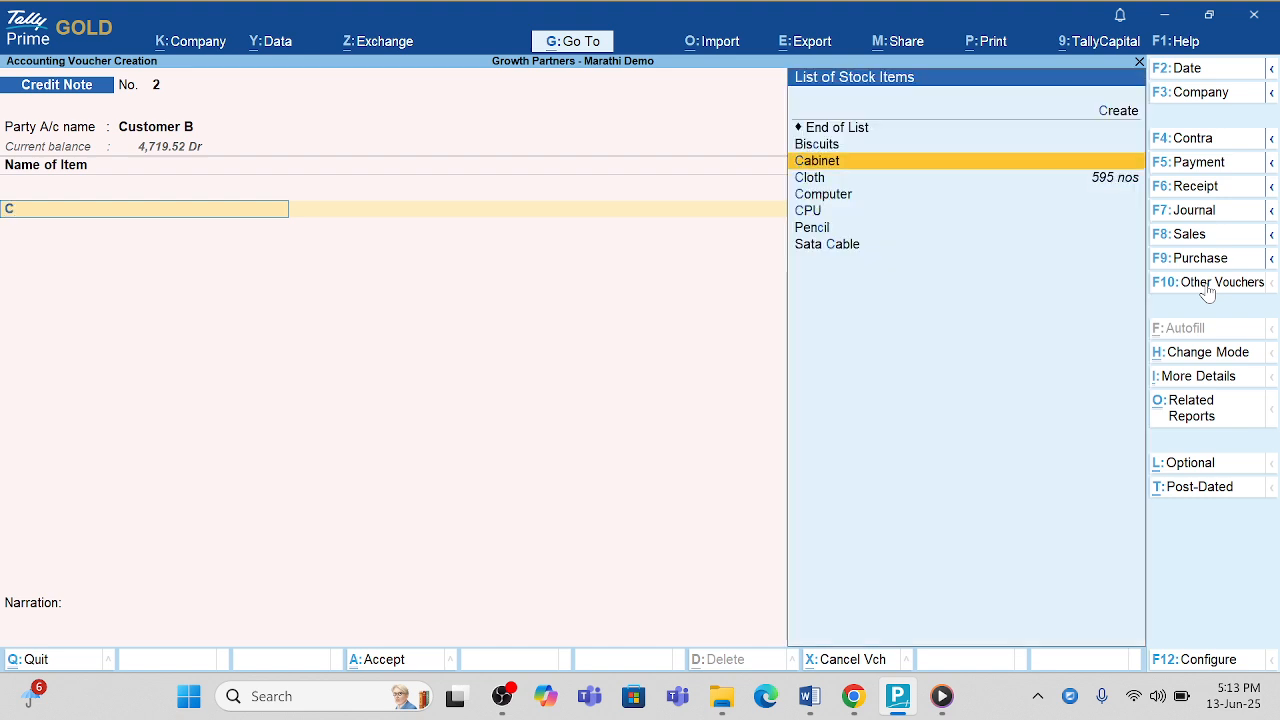
key(Return)
key(Return)
text(1)
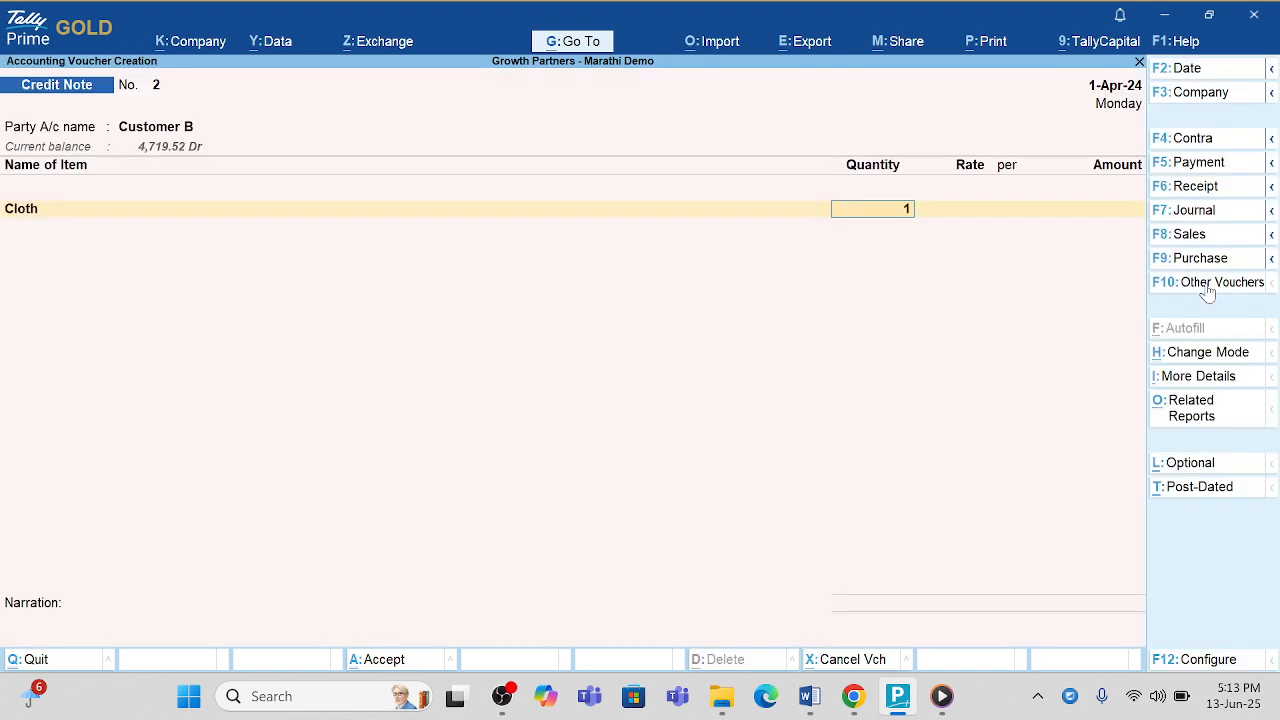
key(Return)
key(Return)
key(Return)
key(Return)
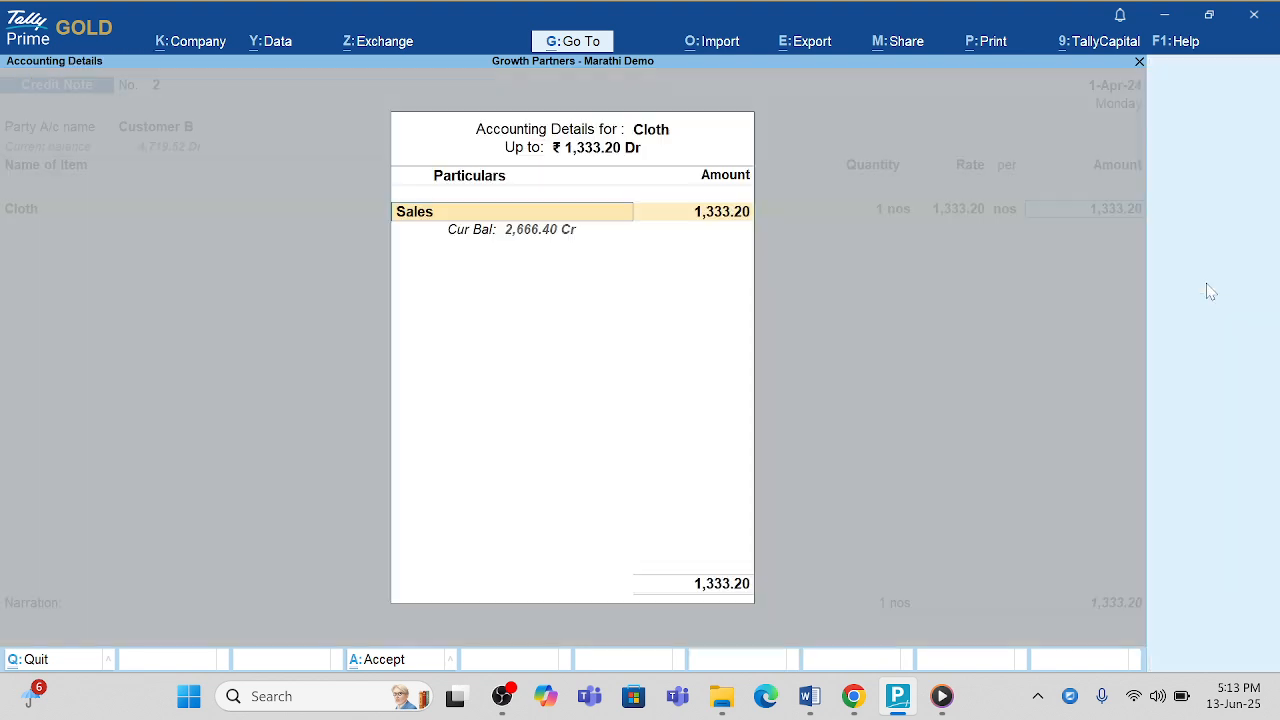
key(Return)
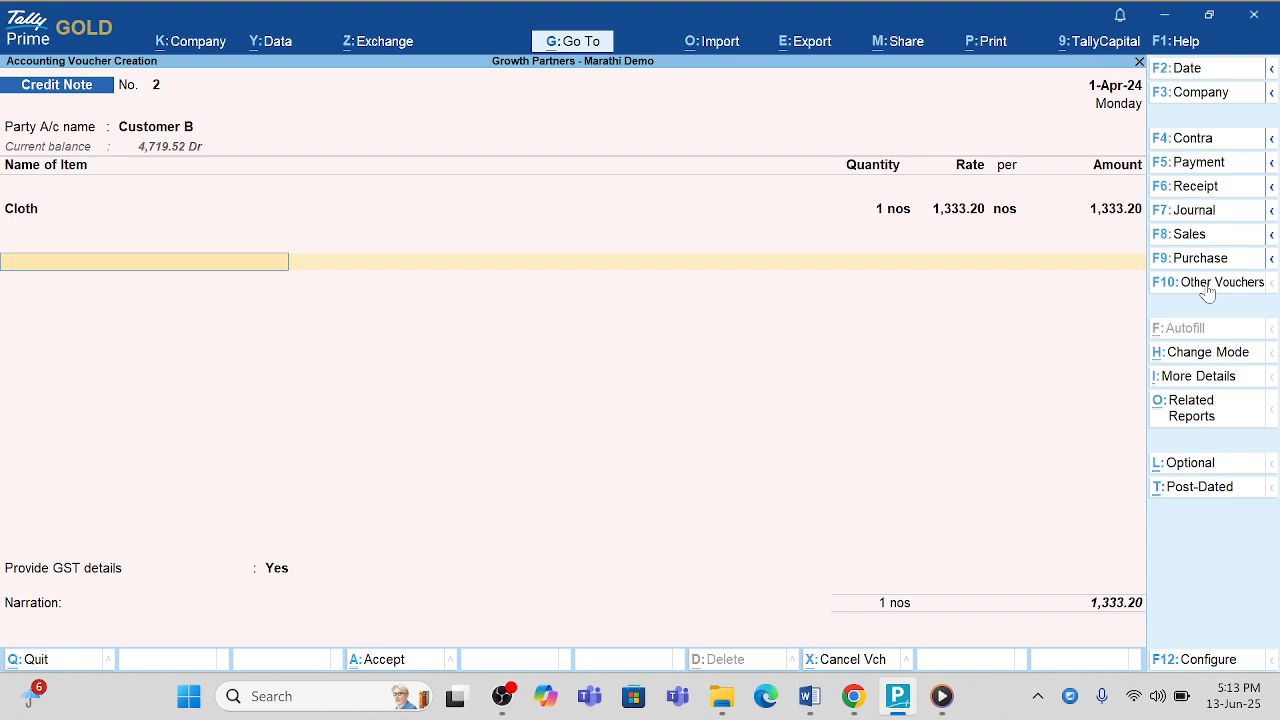
Add the Output CGST @ 9% and Output SGST @ 9% ledgers below the Cloth item.
text(Ou)
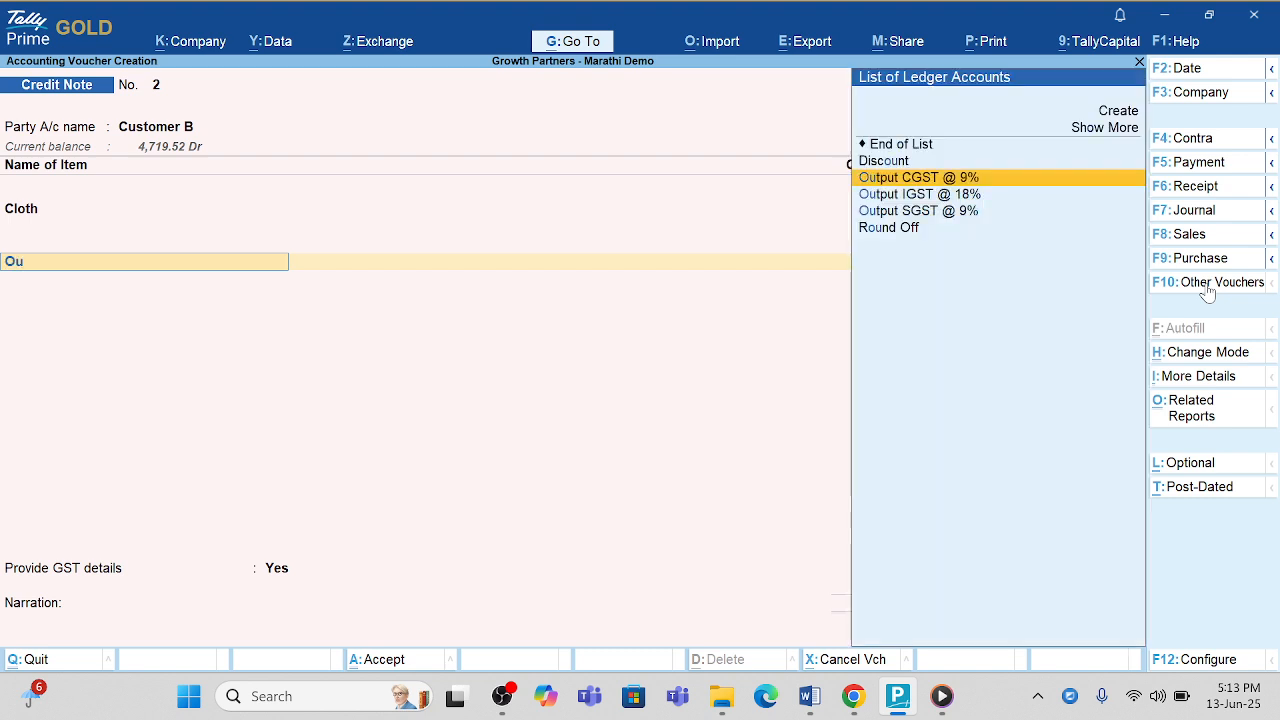
key(Return)
key(Return)
text(Ou)
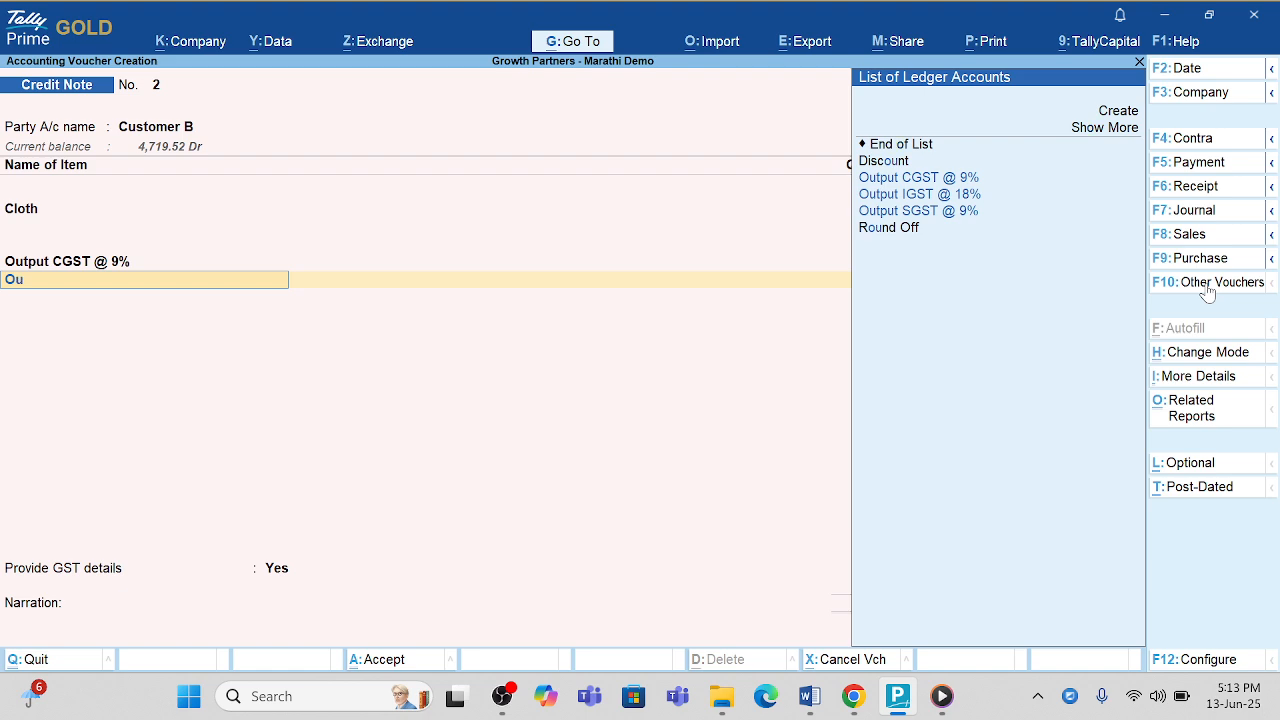
key(Down)
key(Down)
key(Return)
key(Return)
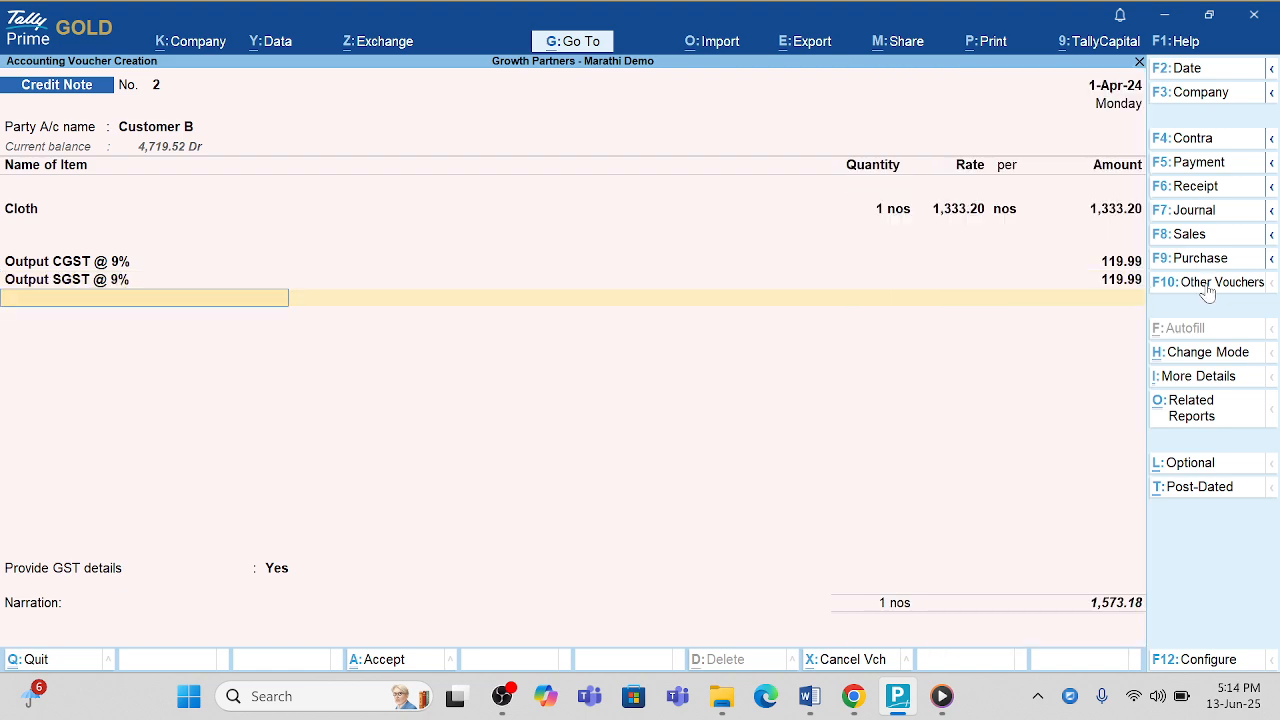
Keep GST details set to Yes, with 01-Sales Return as the reason and the buyer's debit note number and date blank.
key(Return)
key(Return)
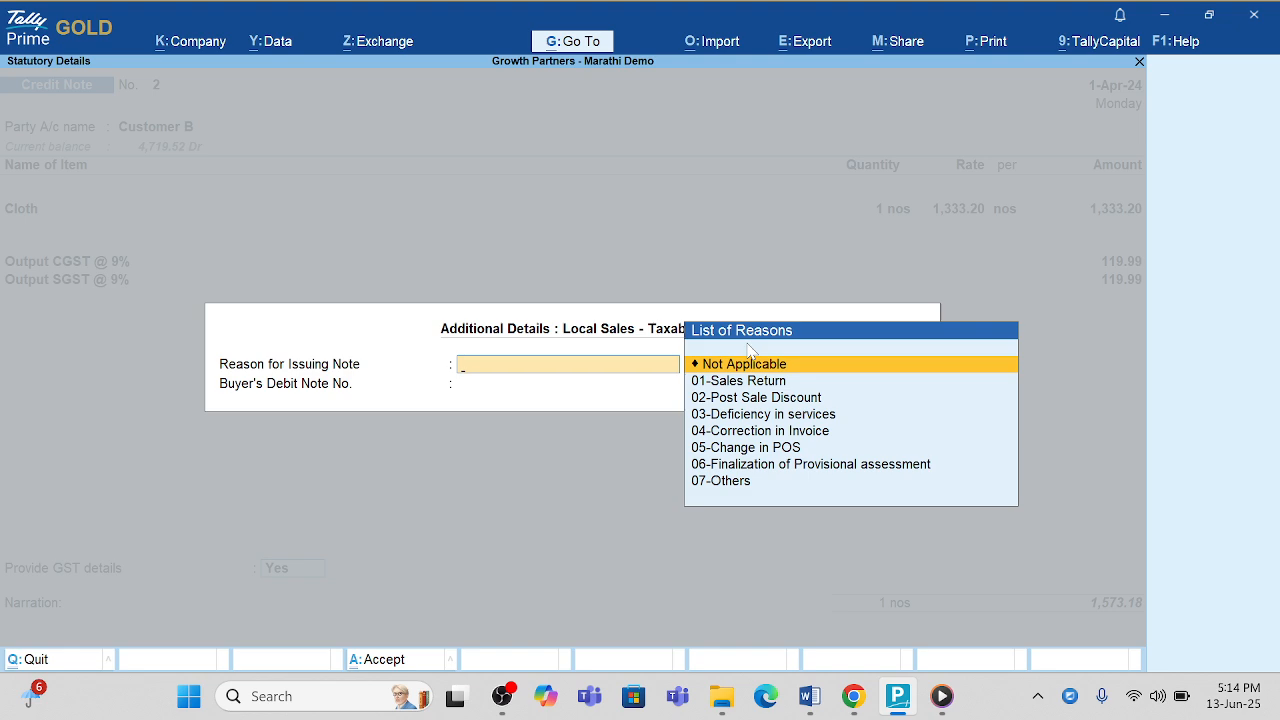
key(Down)
key(Return)
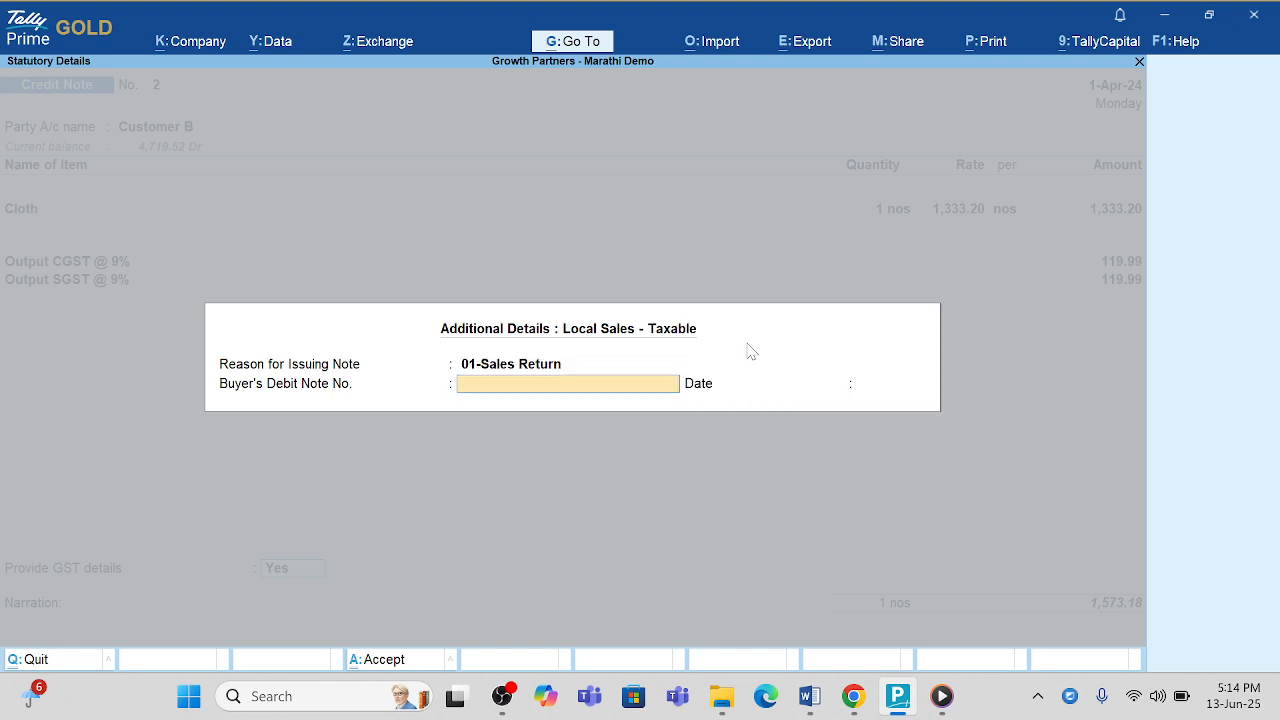
key(Return)
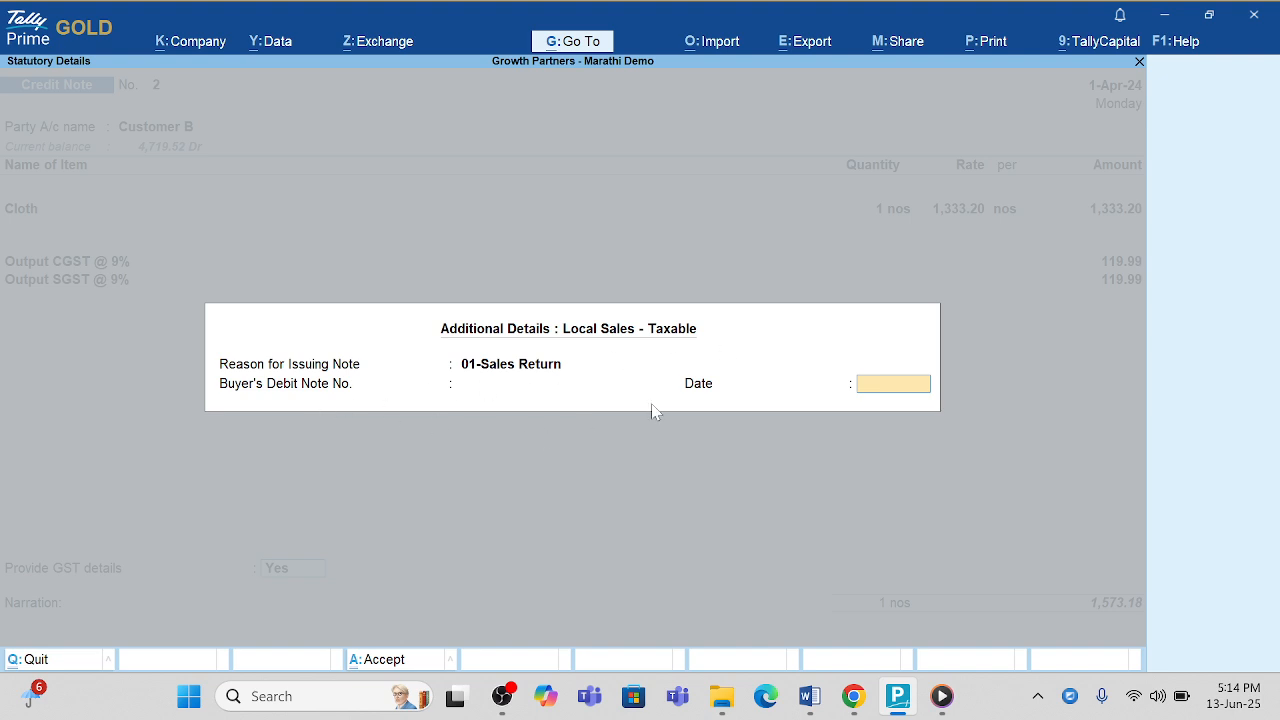
key(Return)
key(Return)
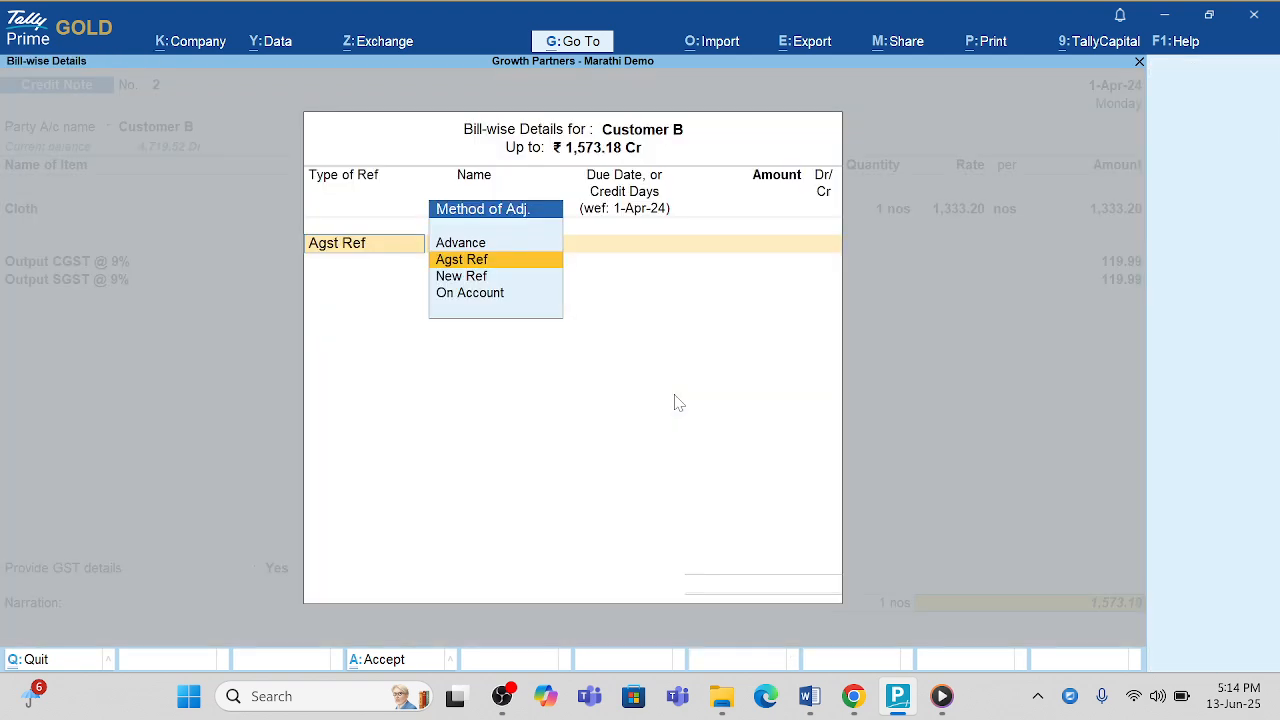
Allocate the credit note's full amount as Agst Ref to Customer B's pending bill 14.
key(Return)
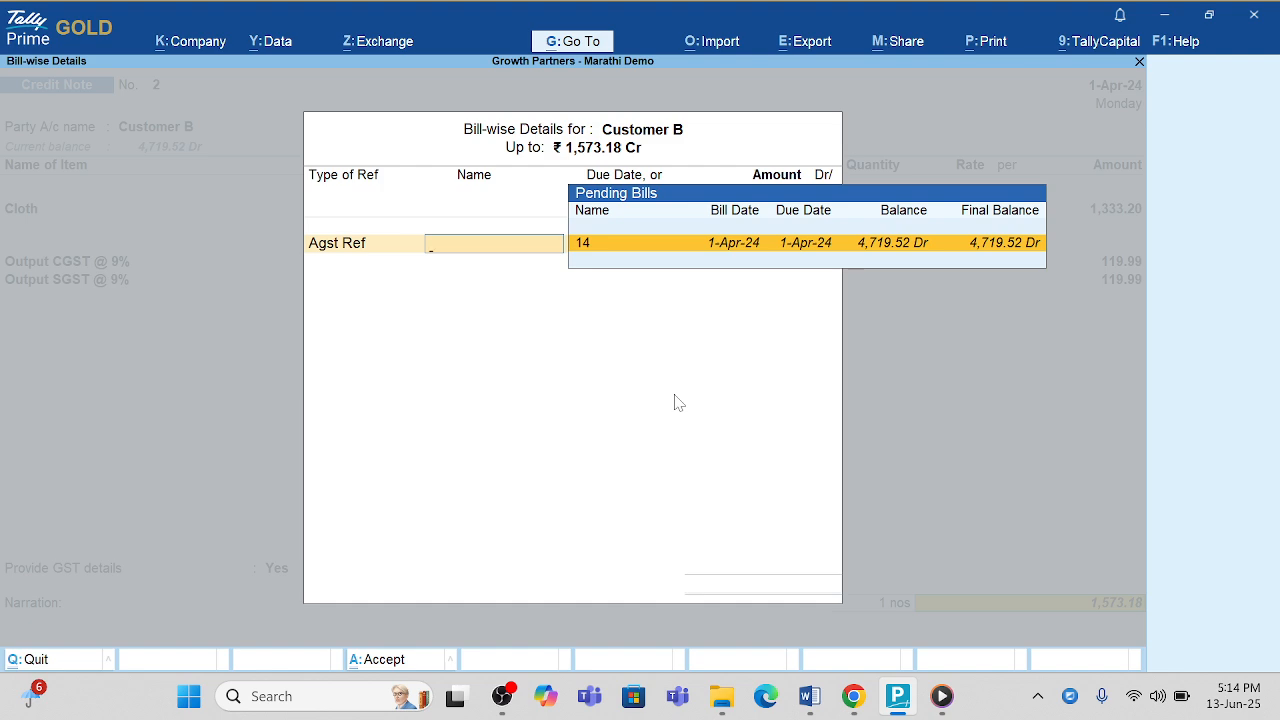
key(Return)
key(Return)
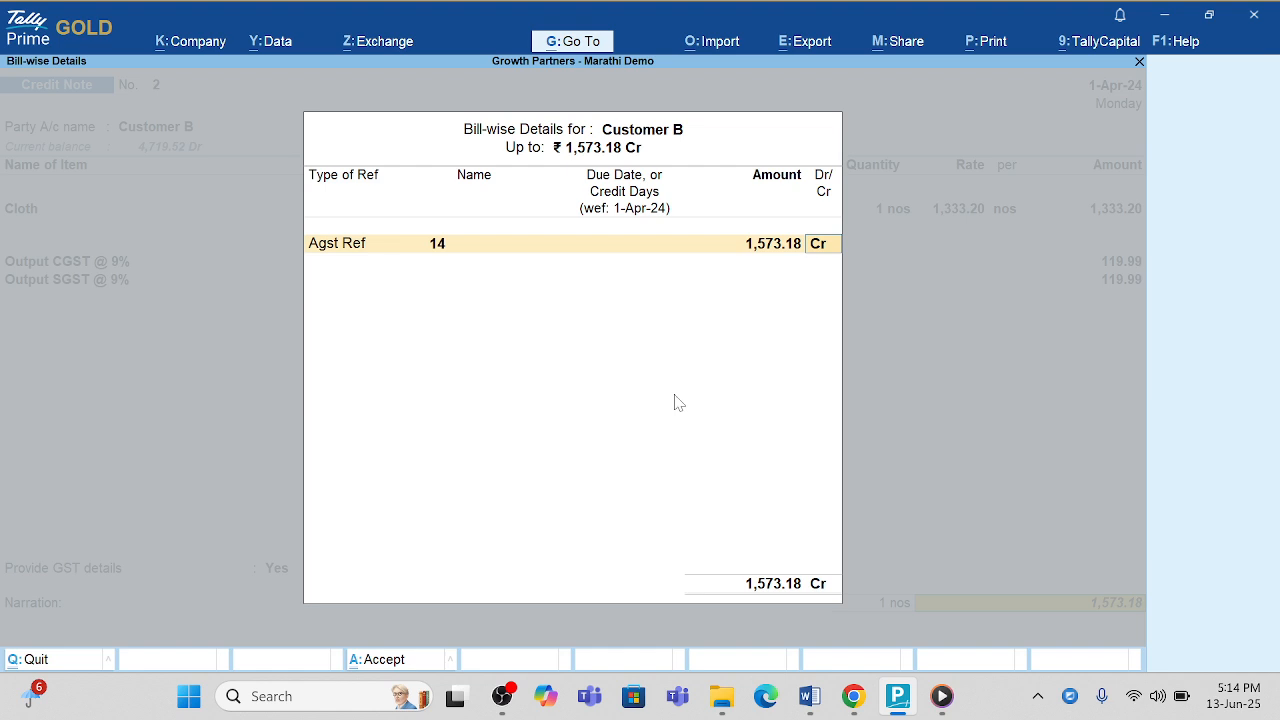
key(Return)
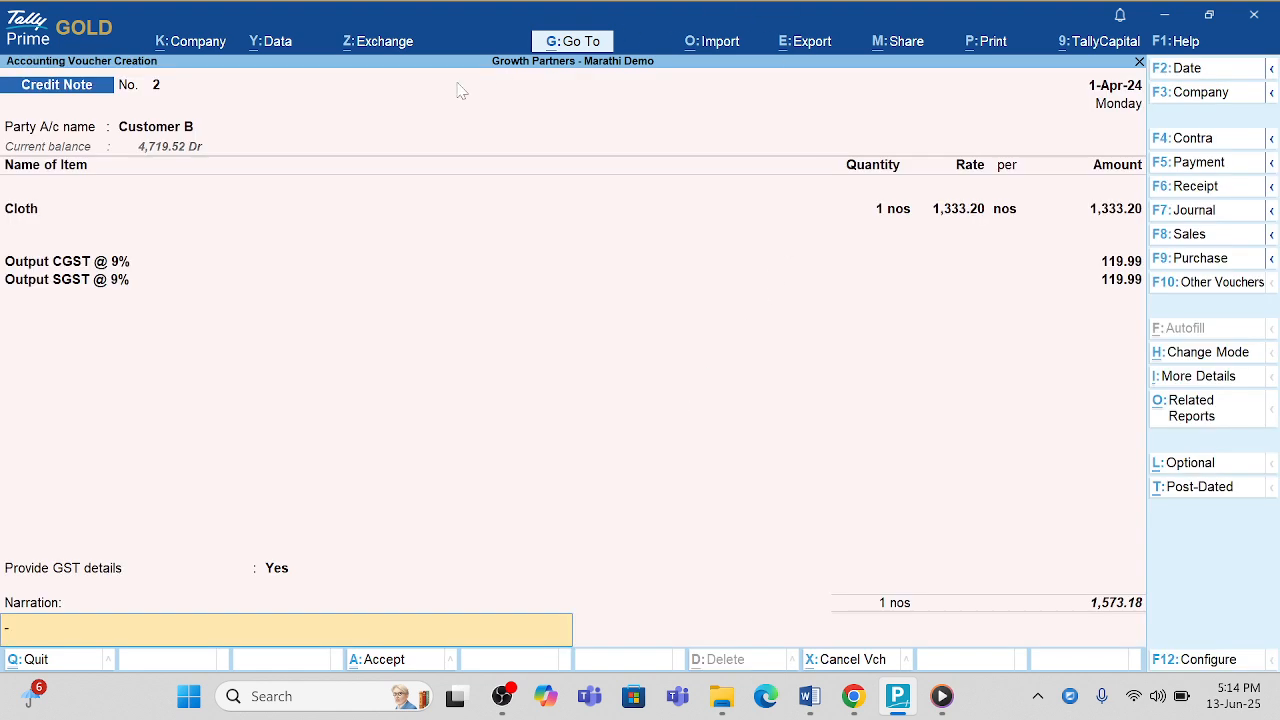
Preview the credit note's printout, and close the preview and print settings.
click(986, 44)
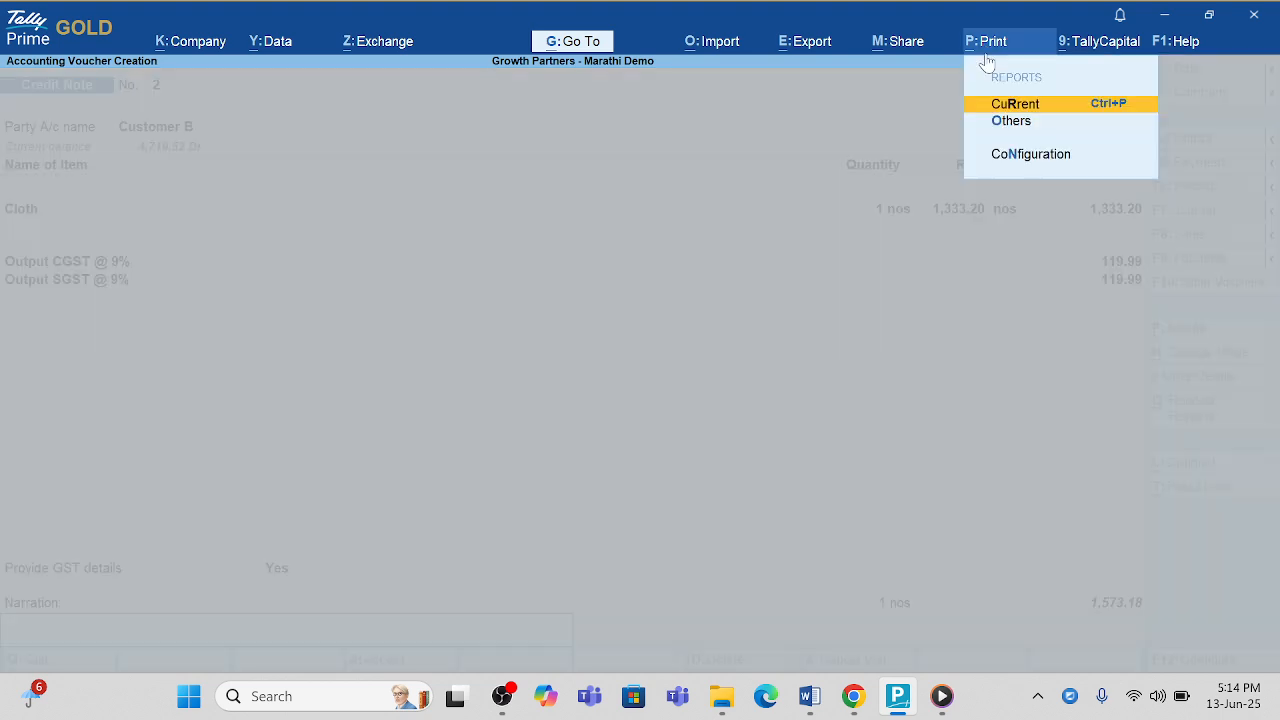
click(990, 105)
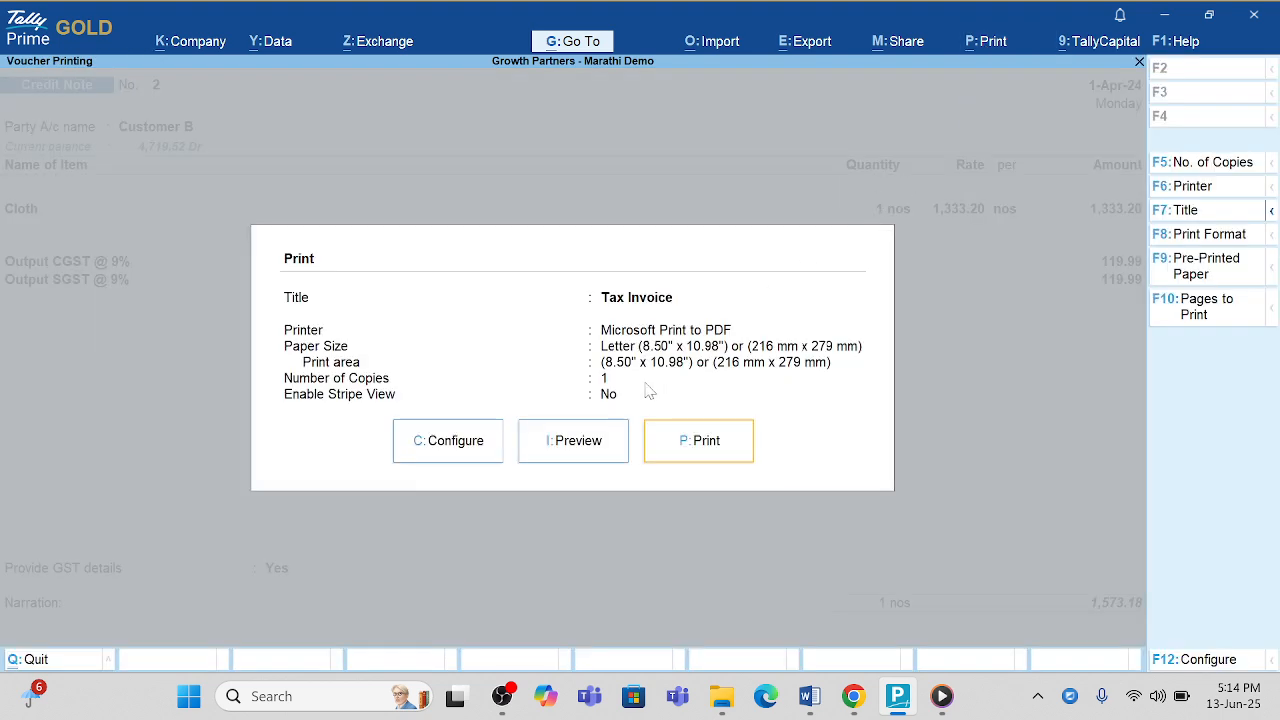
click(591, 442)
key(Return)
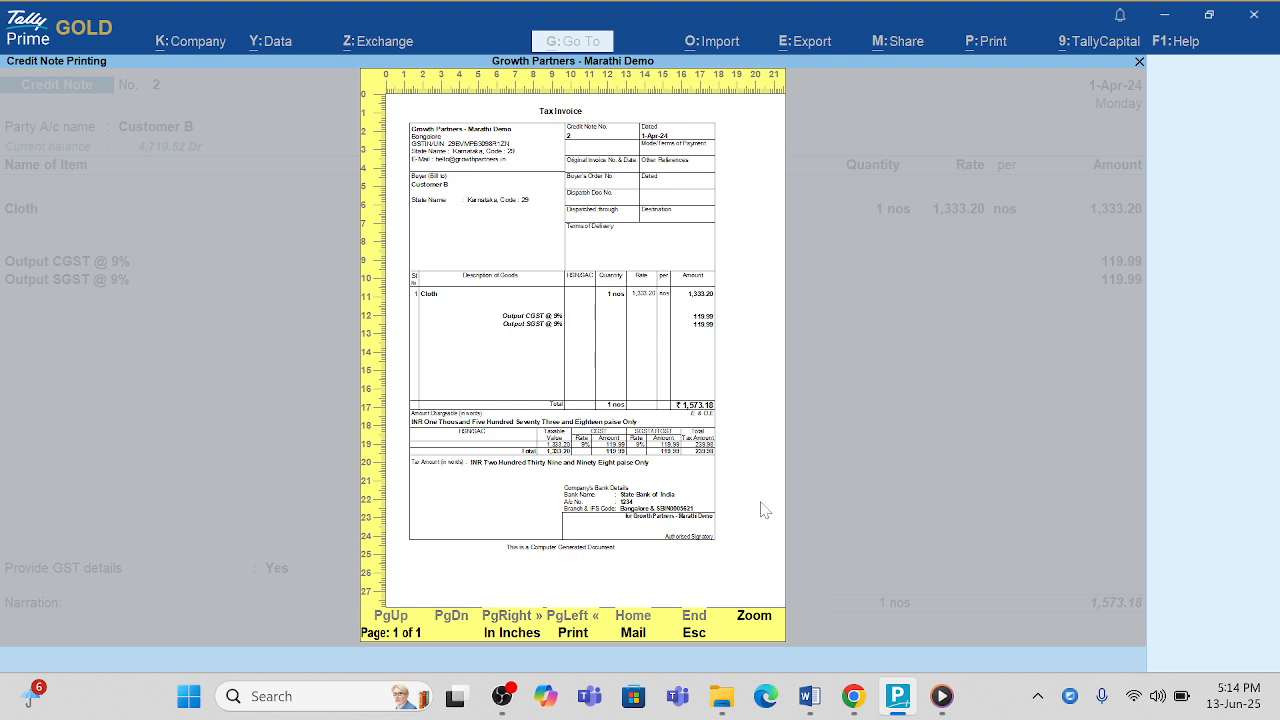
key(Escape)
key(Escape)
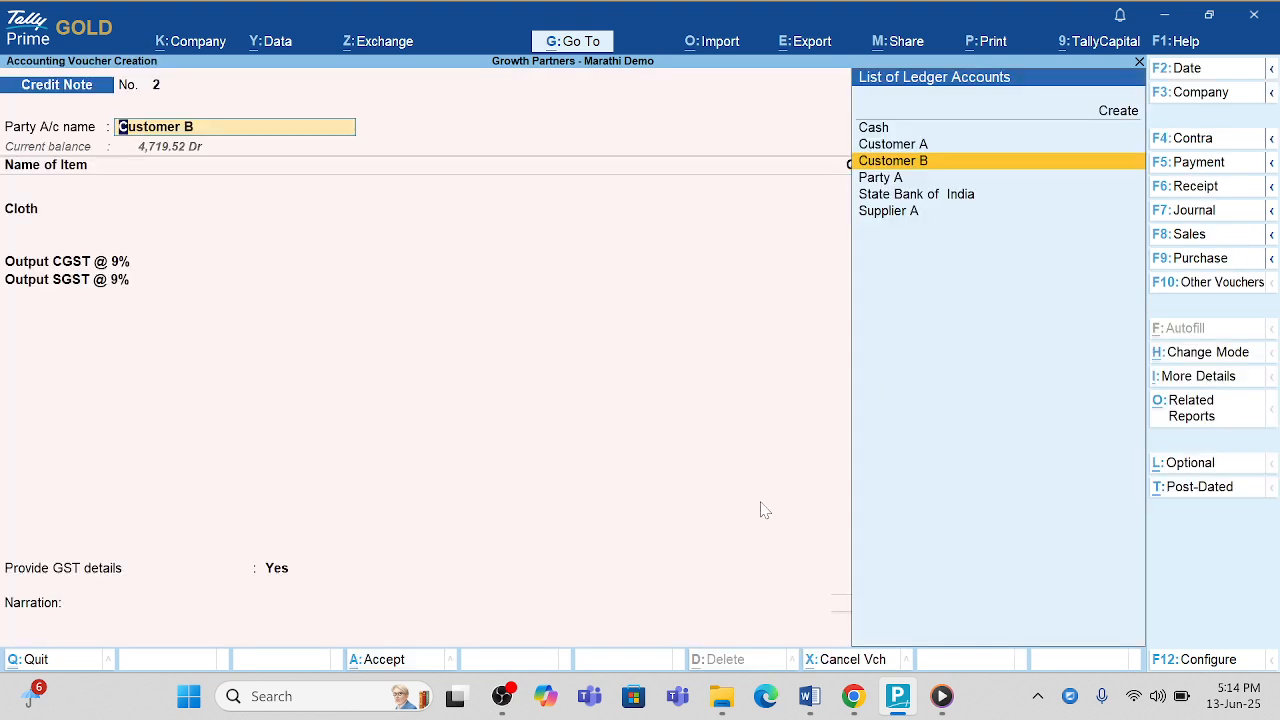
Save the credit note and leave voucher creation.
key(ctrl)
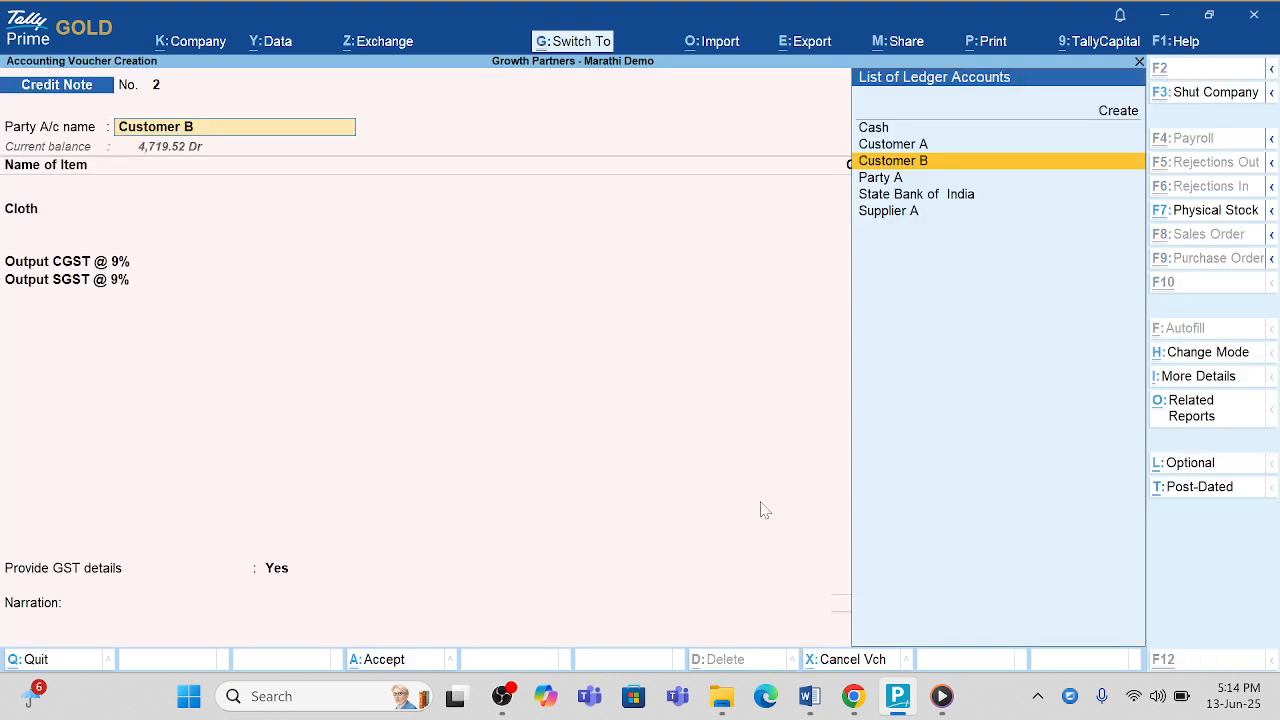
key(ctrl+a)
key(Escape)
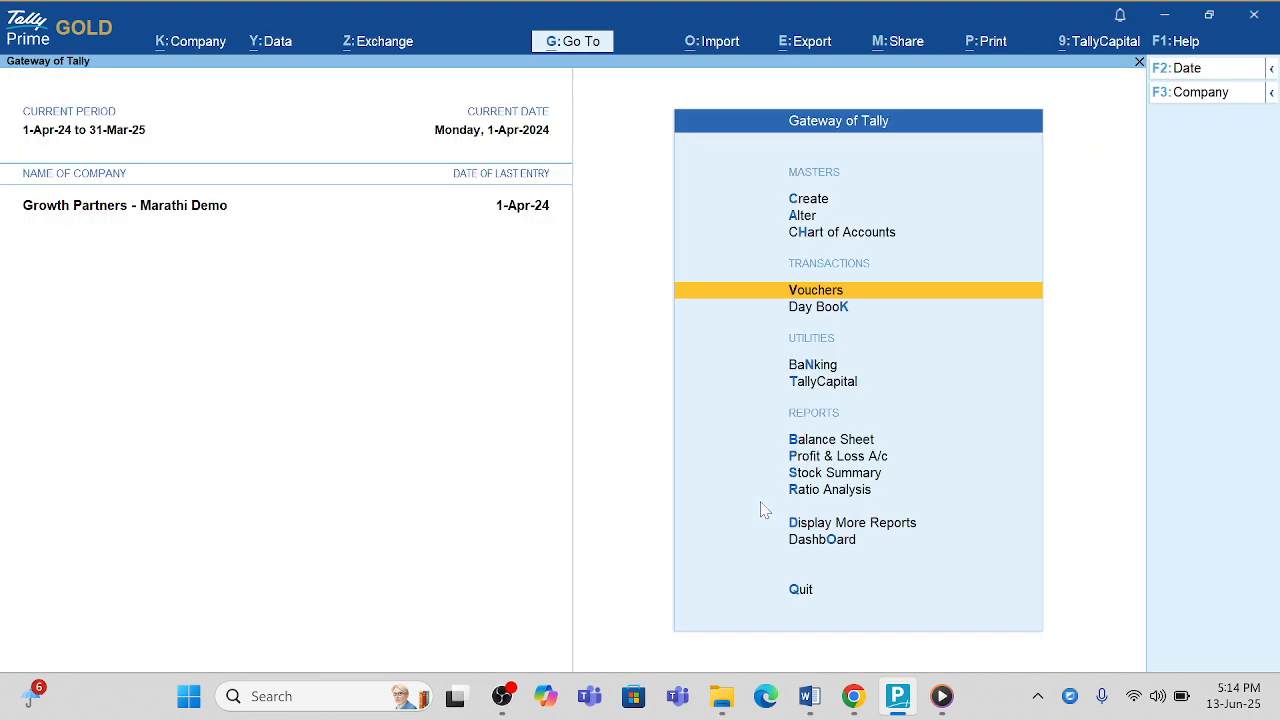
Open the Account Books list from the additional reports.
key(Down)
key(Down)
key(Down)
key(Down)
key(Down)
key(Down)
key(Down)
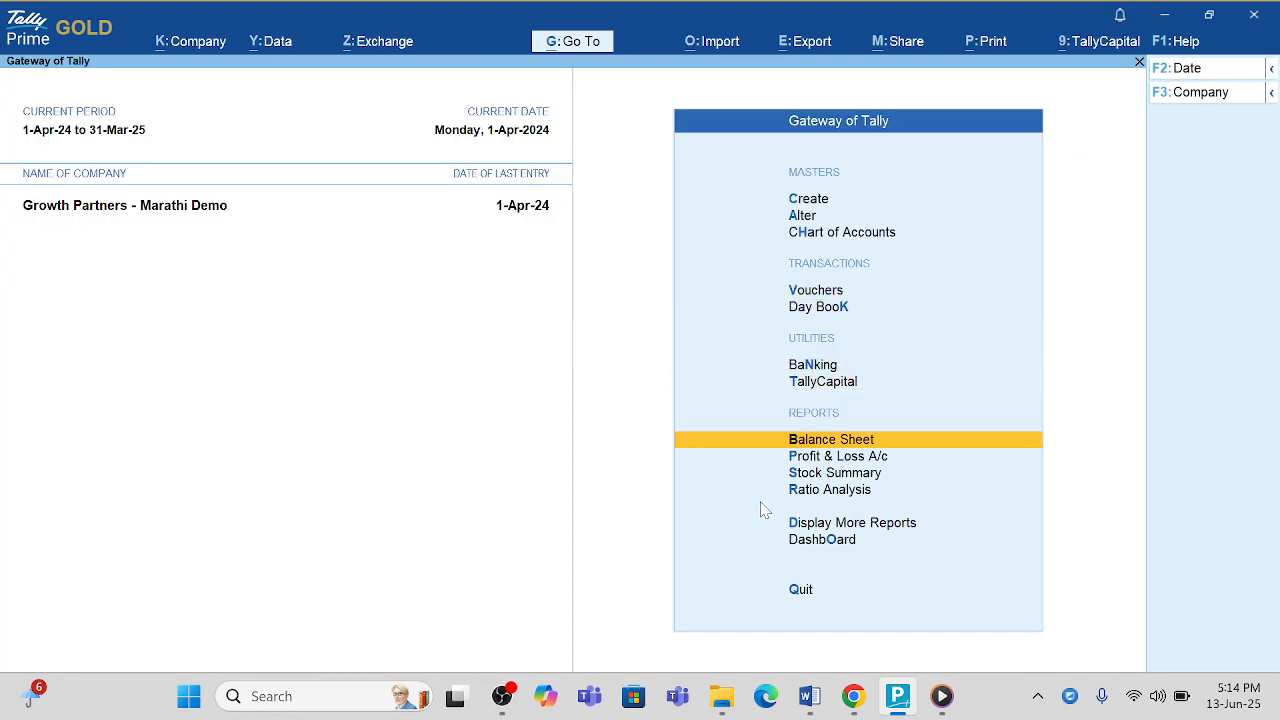
key(Down)
key(Return)
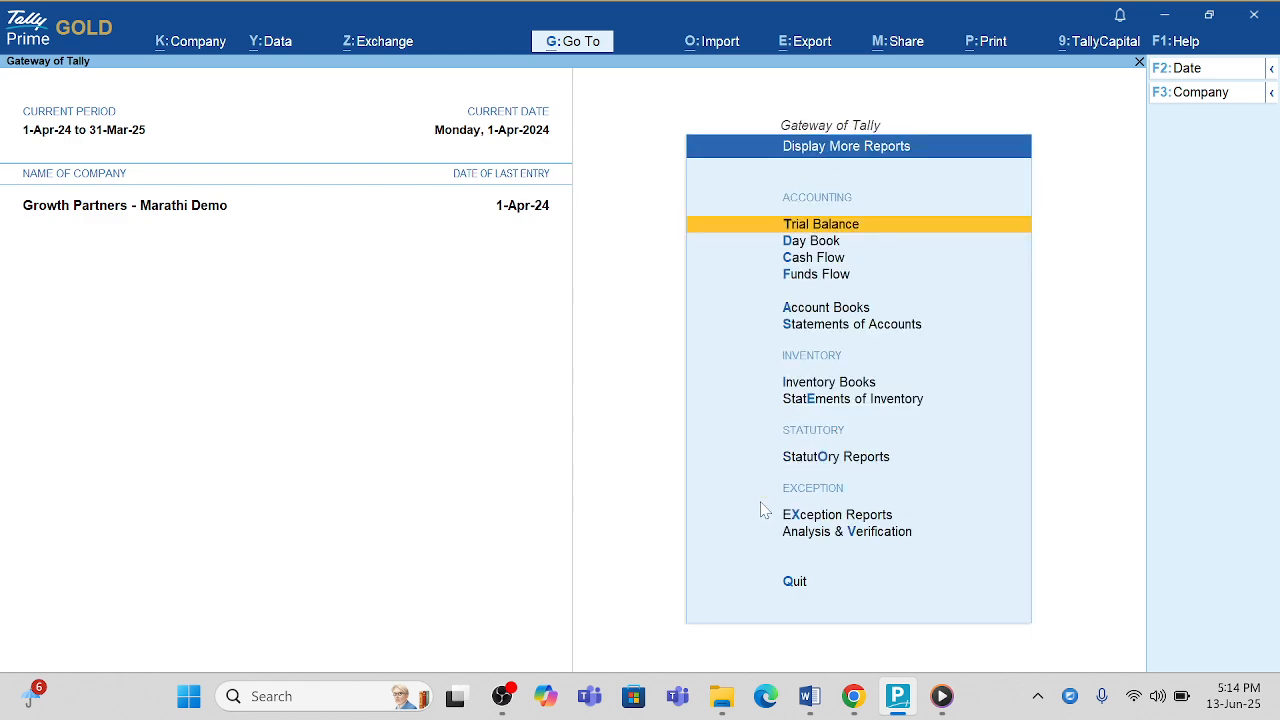
key(Down)
key(Down)
key(Down)
key(Down)
key(Return)
Open Customer B's ledger to check the sales and credit note entries.
key(Down)
key(Return)
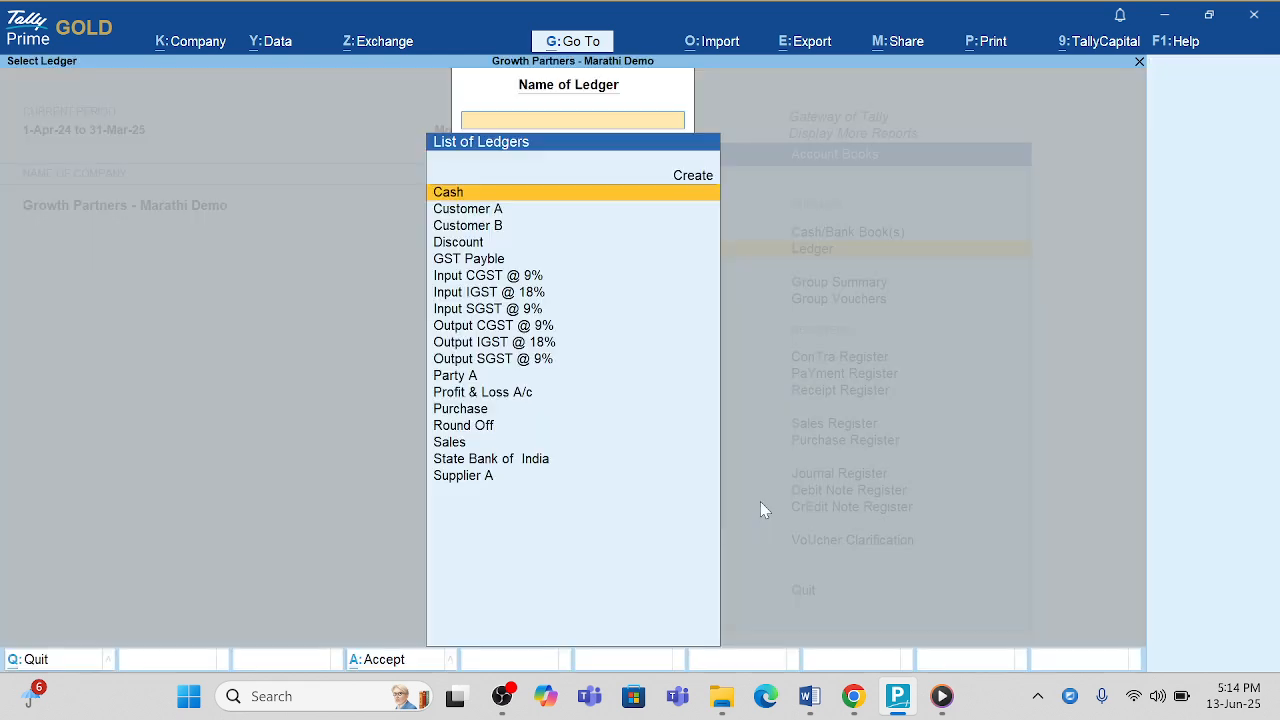
key(Down)
key(Down)
key(Return)
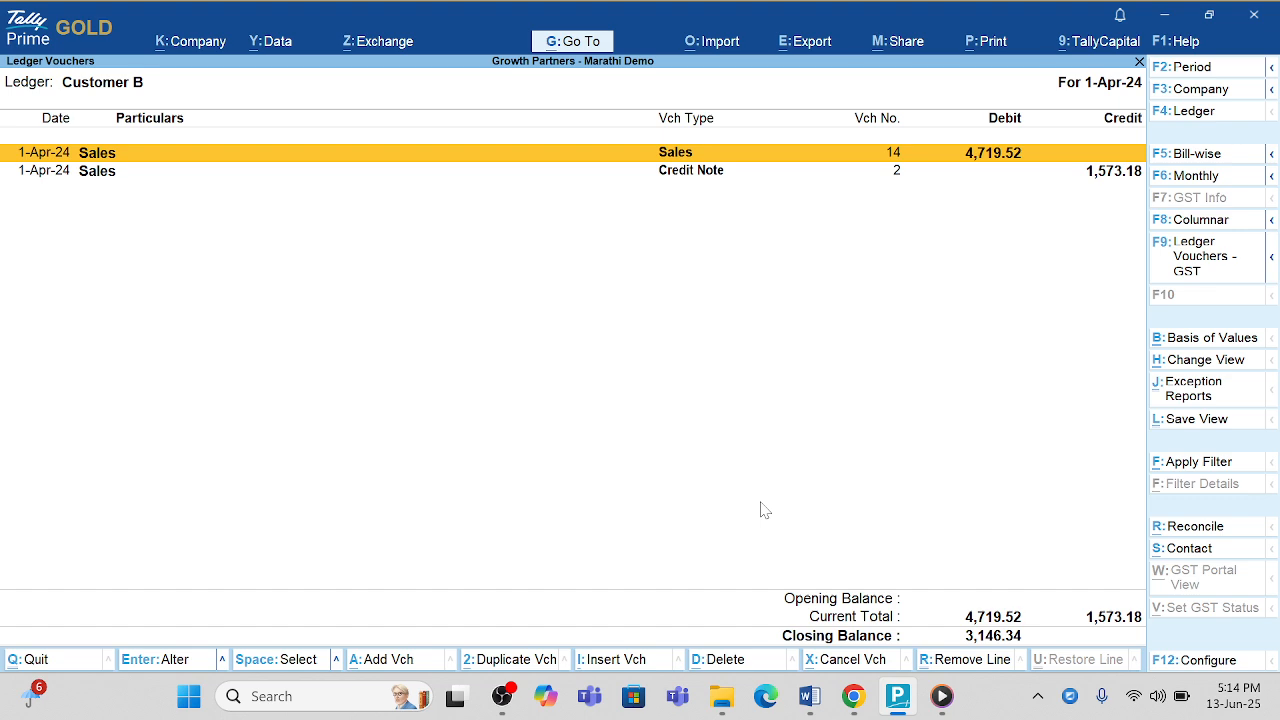